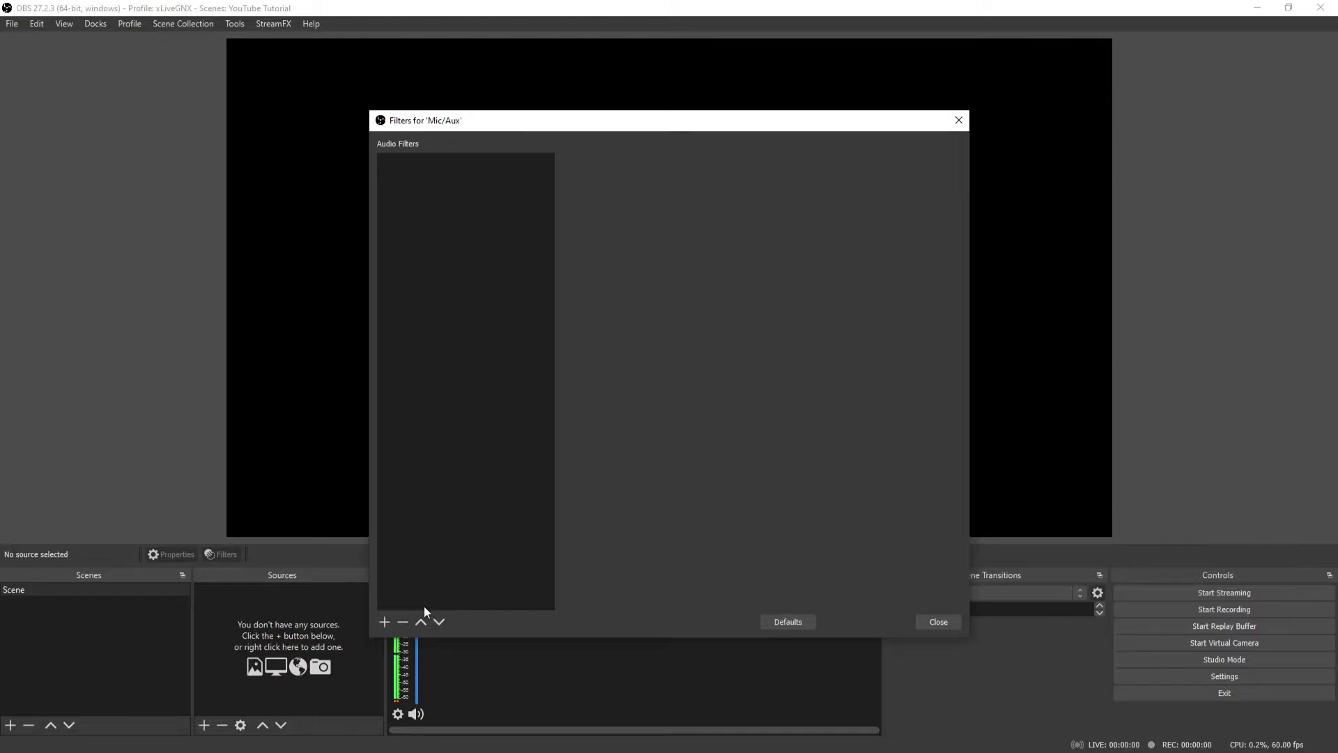
- Add a Gain filter to the Mic/Aux source and move the filters window up so the audio mixer's level meter is uncovered
click(386, 620)
click(378, 616)
click(385, 621)
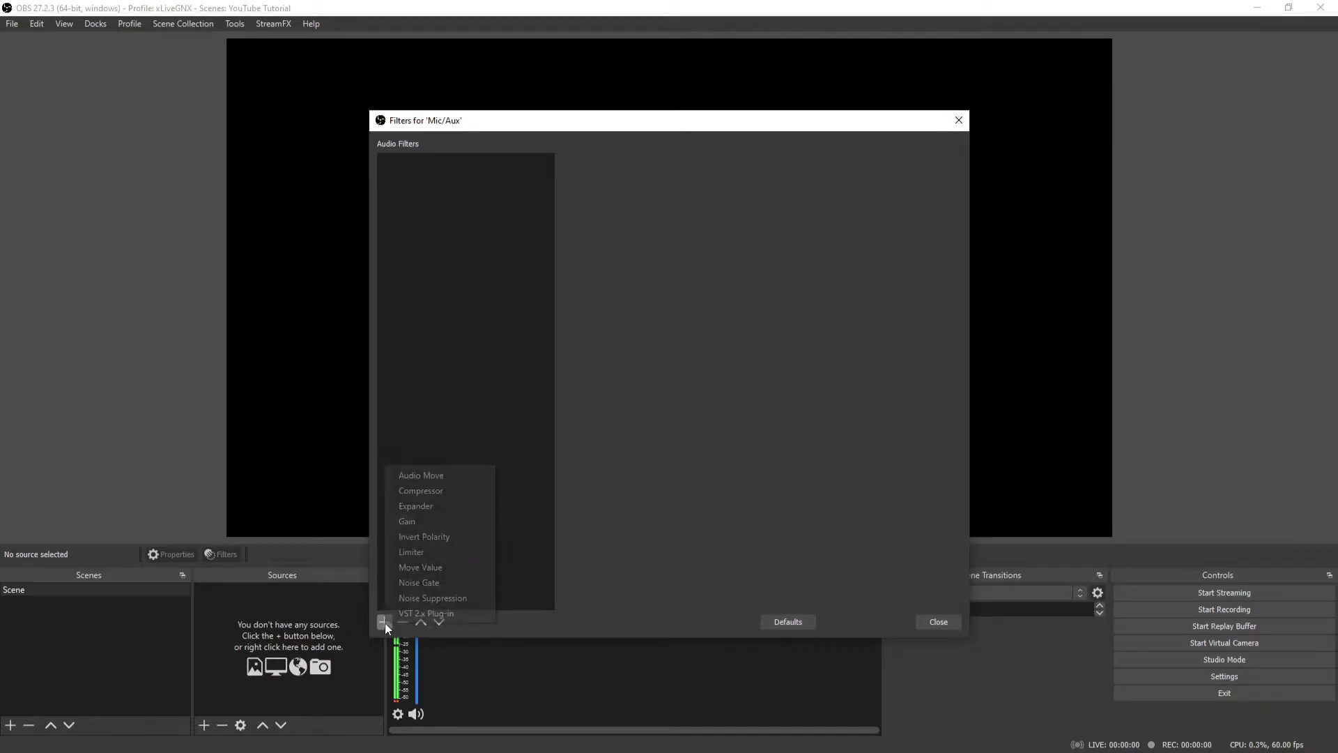
click(433, 520)
click(631, 400)
drag(600, 124, 600, 56)
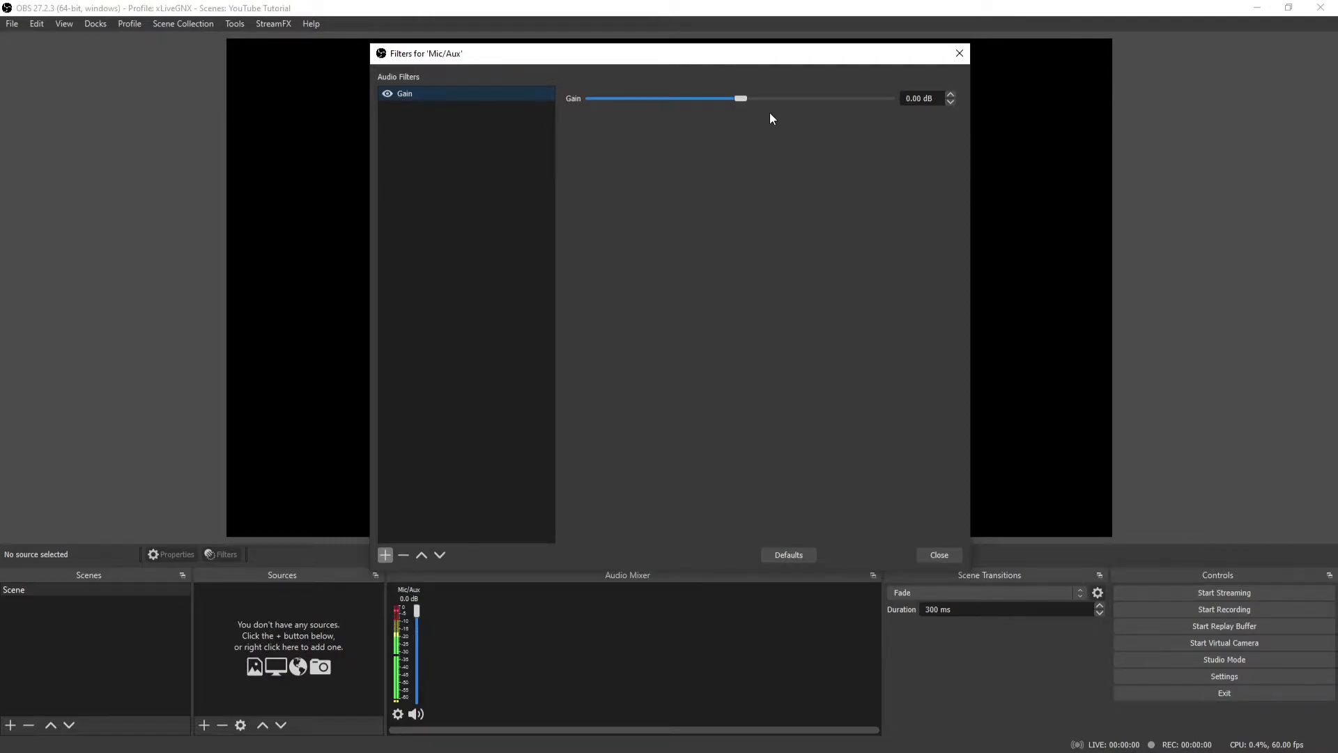
- Test the Gain filter at about 16 dB and about -14.6 dB, and settle on 1.50 dB
drag(747, 101, 826, 103)
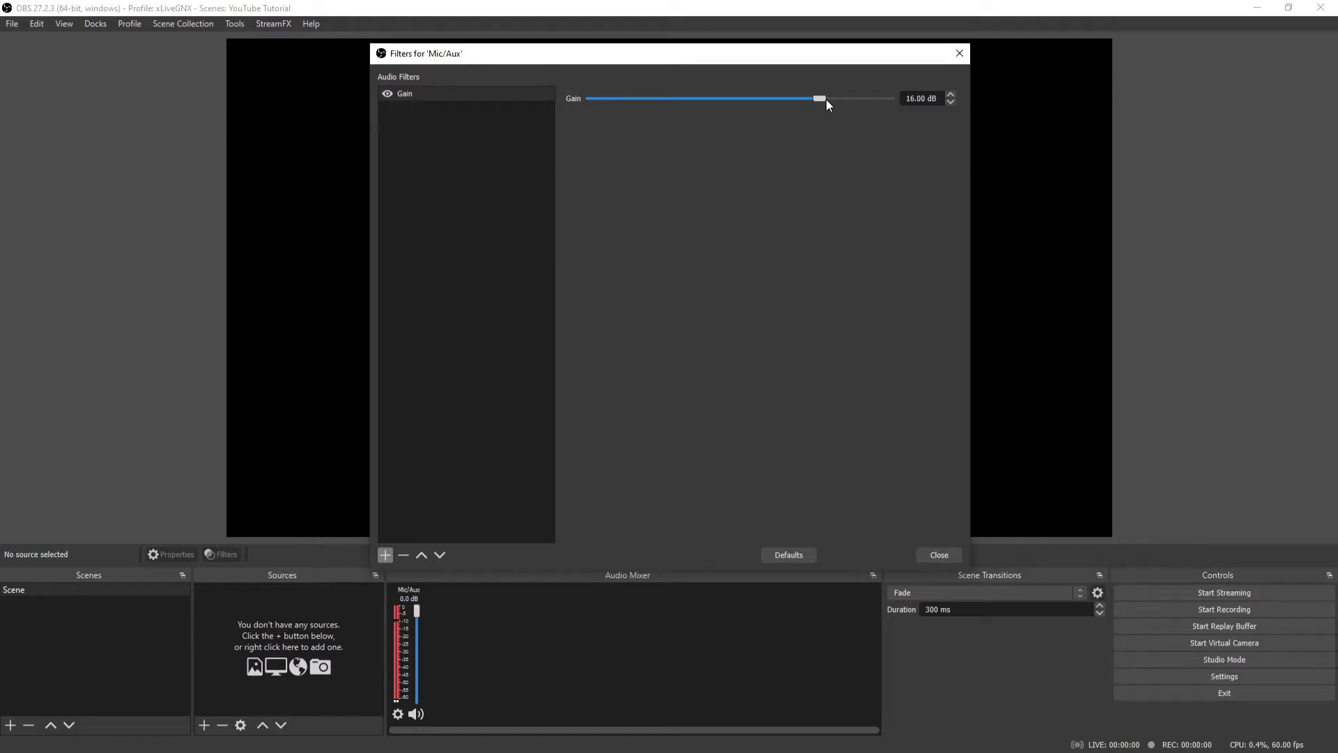
drag(828, 100, 675, 107)
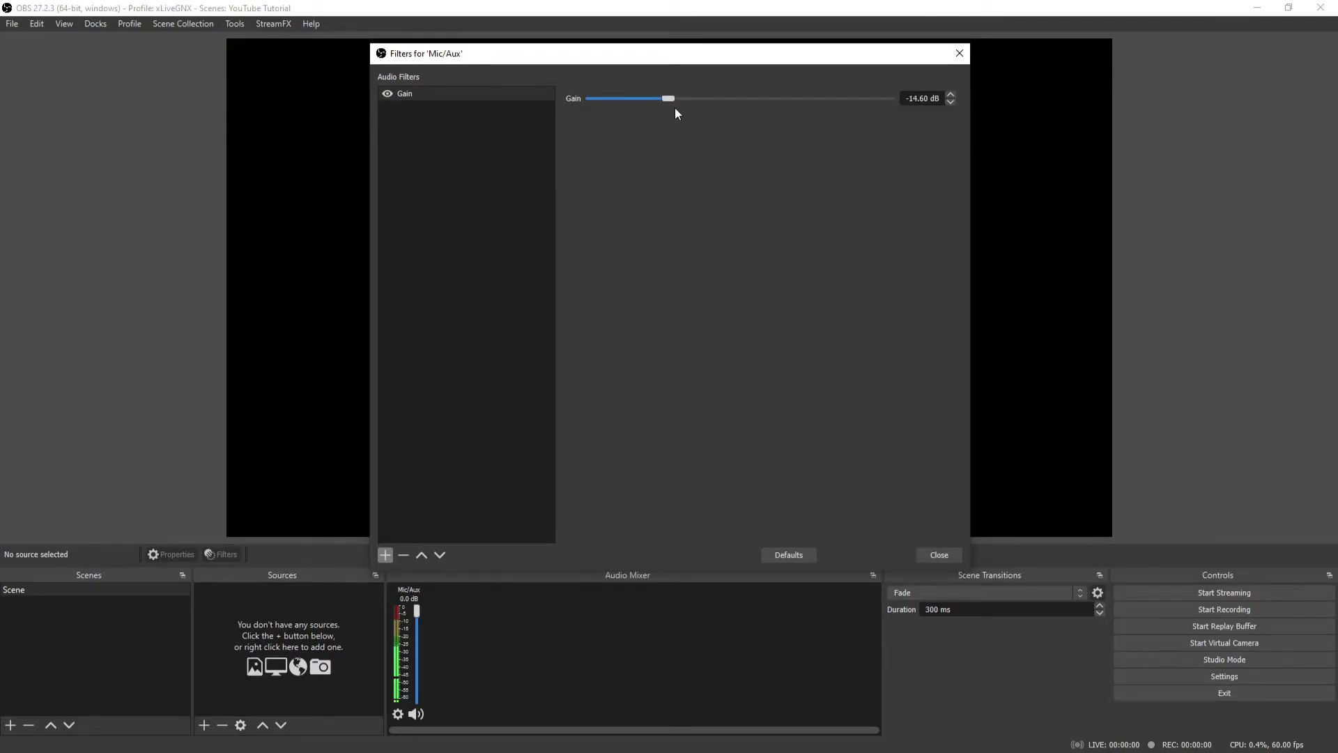
drag(681, 110, 748, 106)
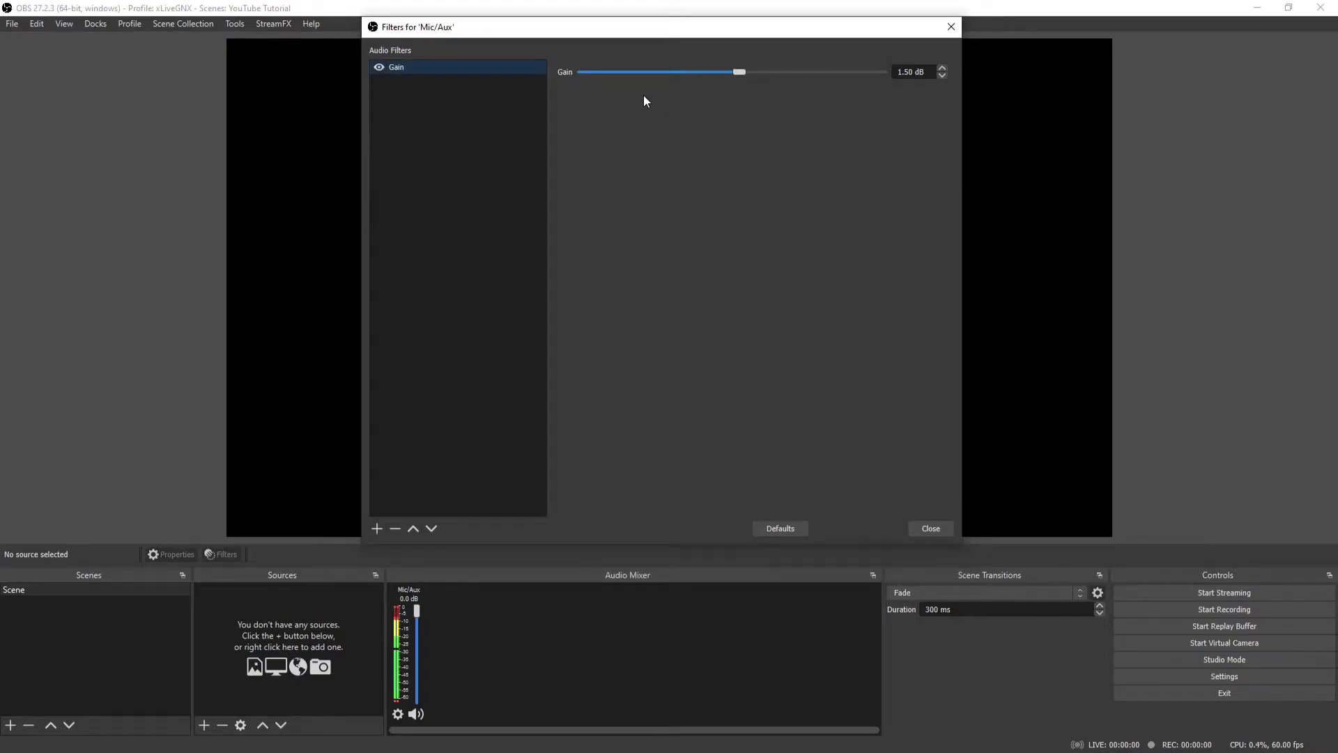
- Add a VST 2.x Plug-in filter to Mic/Aux and choose Marvel GEQ as its plug-in
click(377, 528)
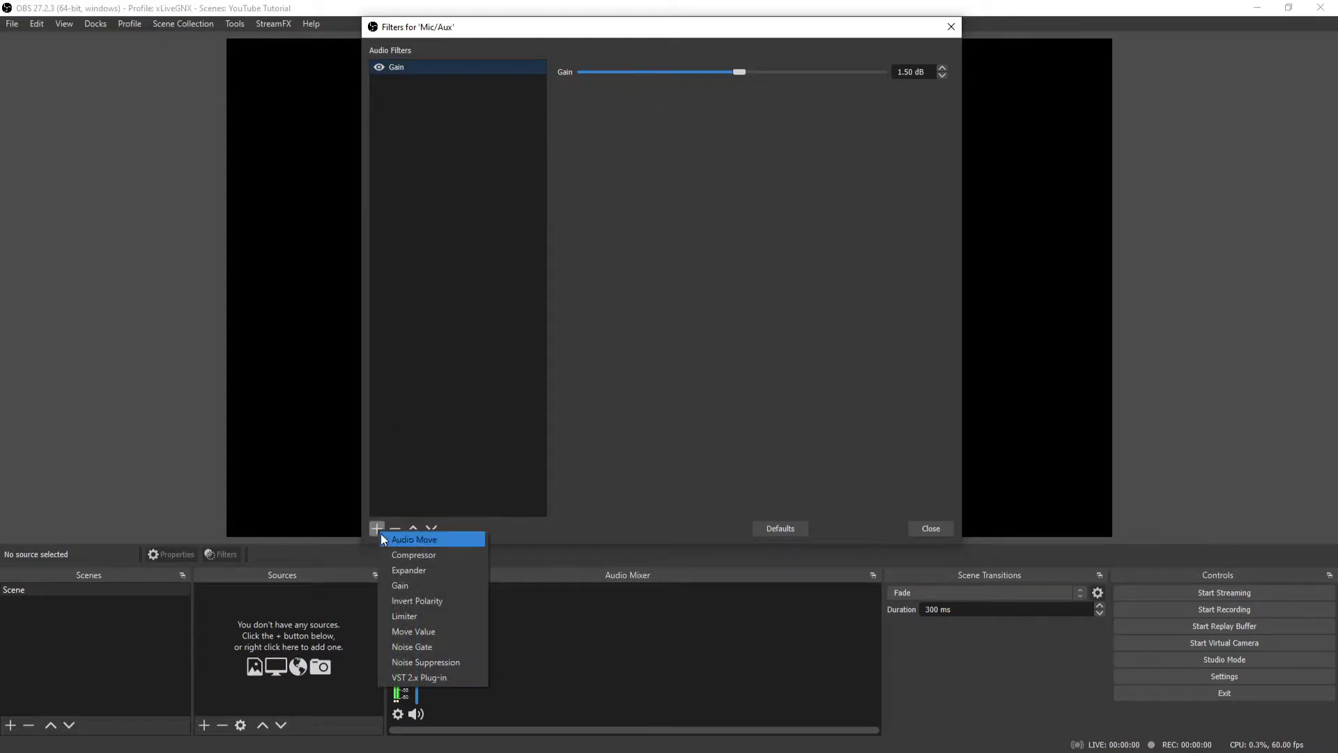
click(429, 679)
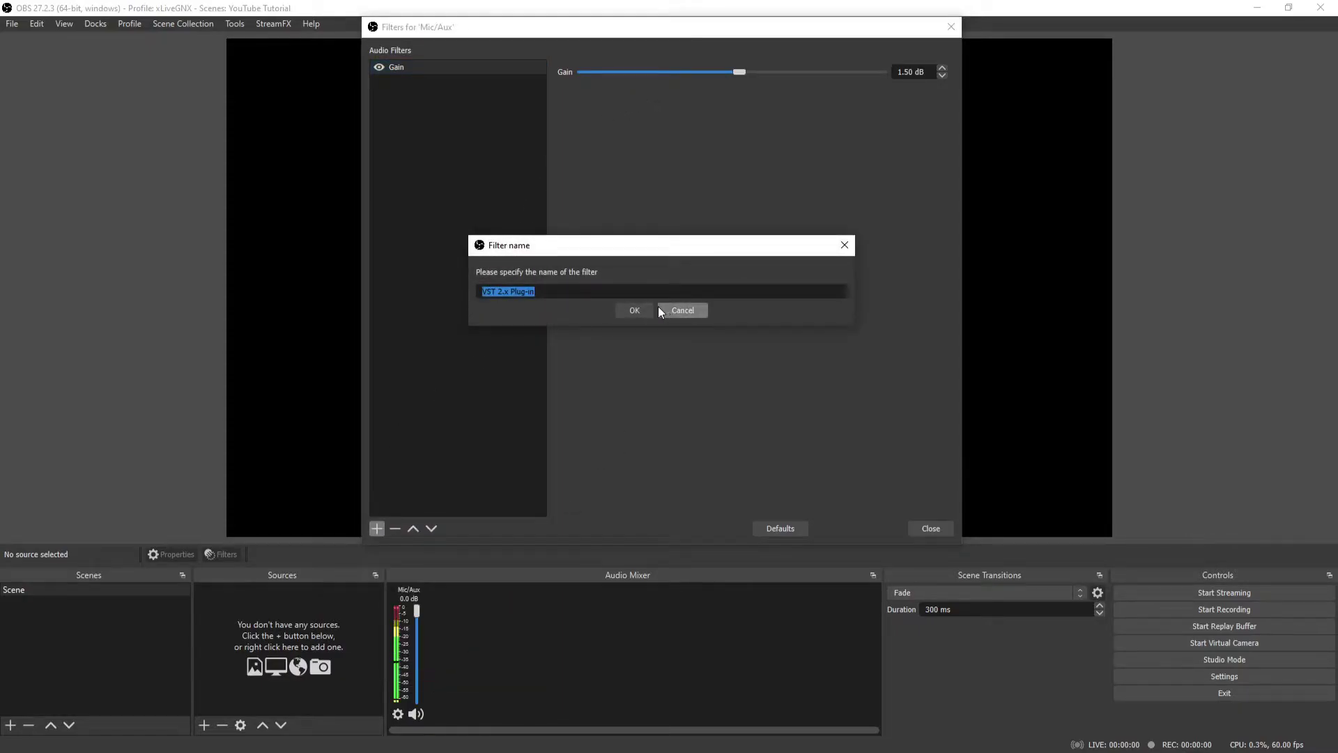
click(638, 307)
click(868, 70)
scroll(837, 244, down, 13)
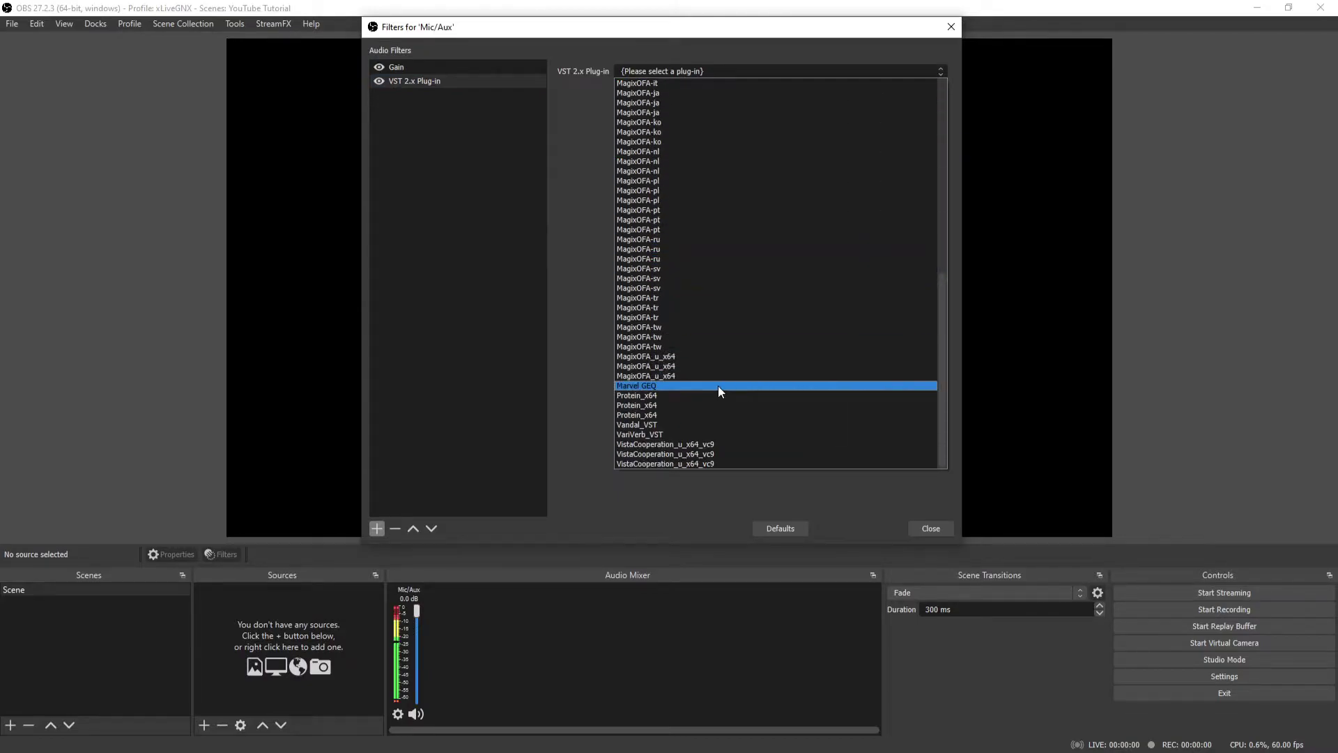
click(684, 386)
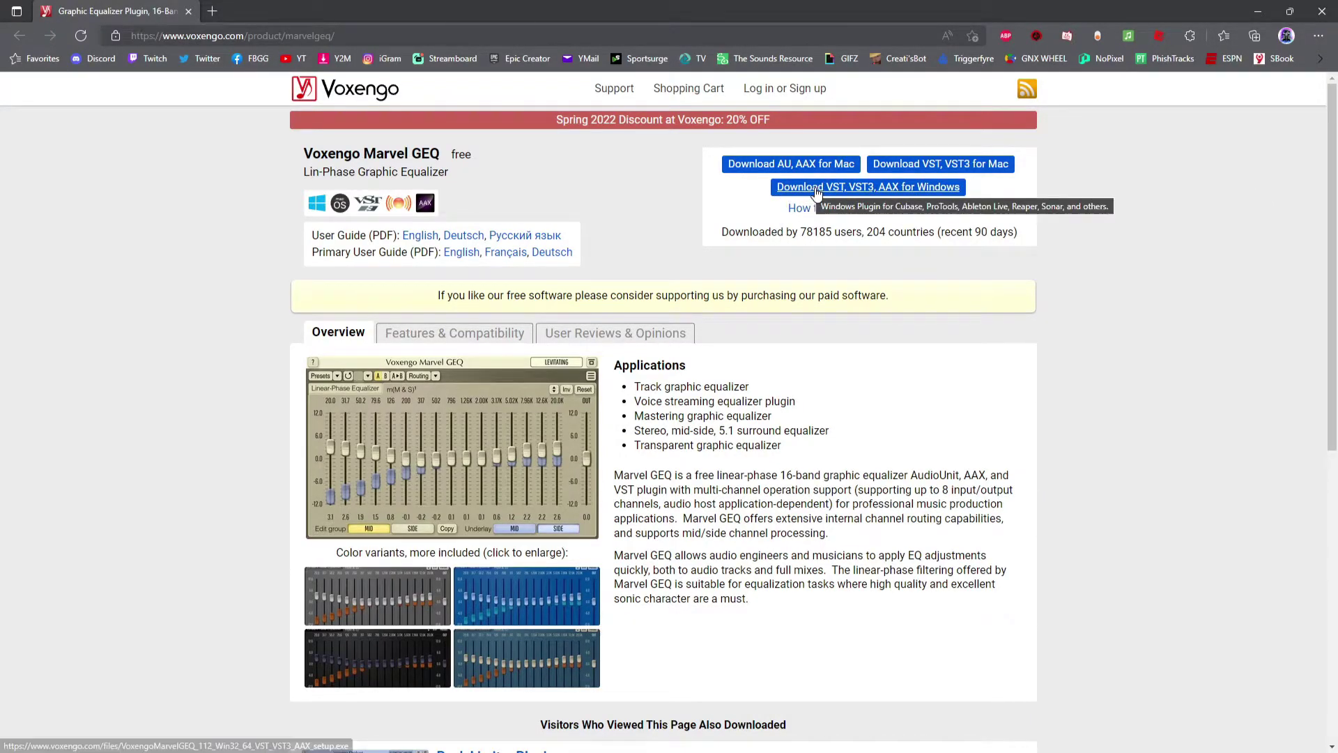
- In the web browser, download the Windows version of Voxengo Marvel GEQ and run its installer, accepting the license agreement
click(897, 188)
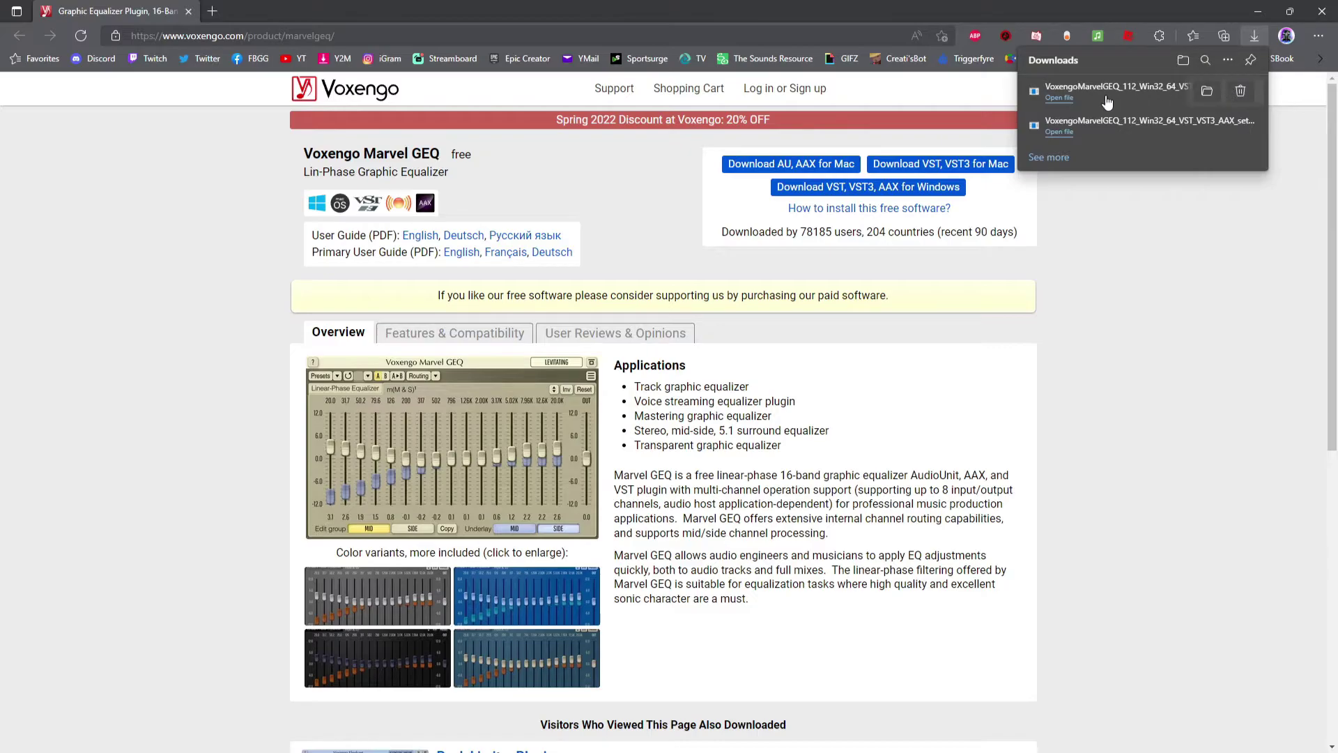
click(1053, 101)
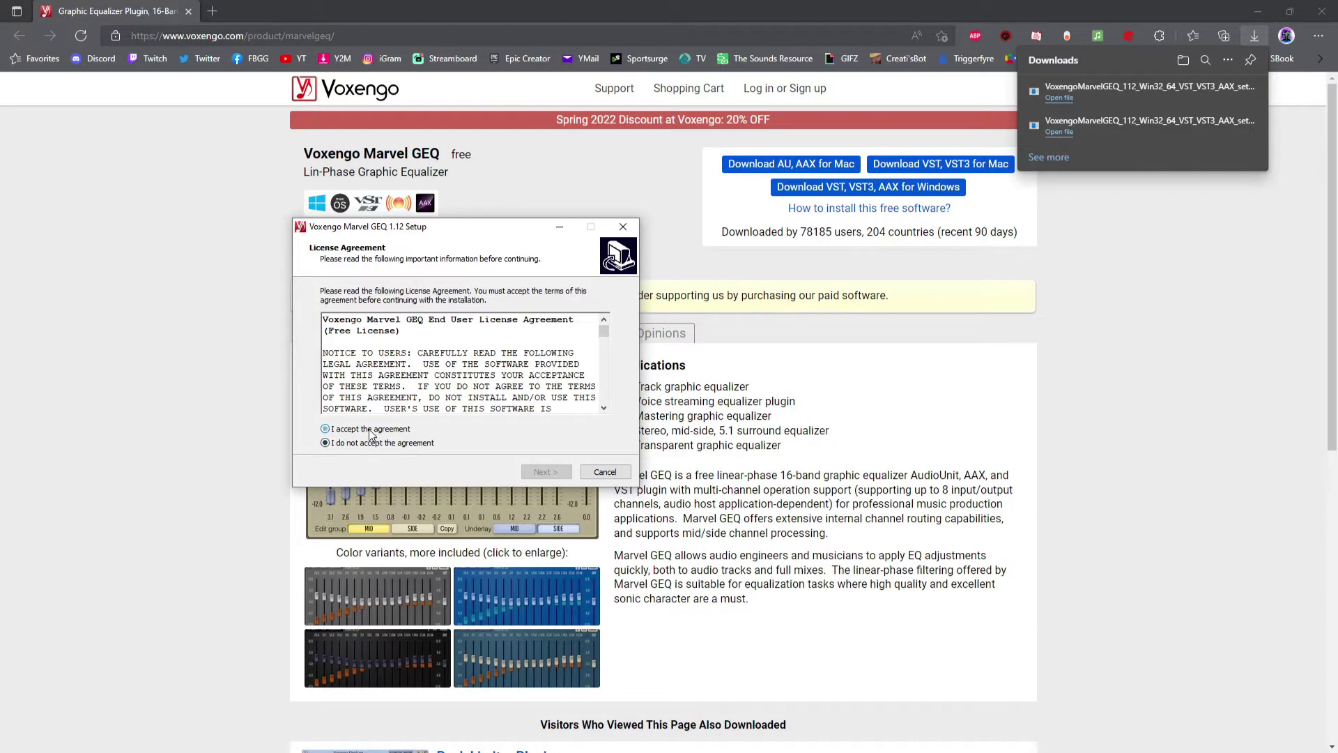
click(373, 429)
click(538, 473)
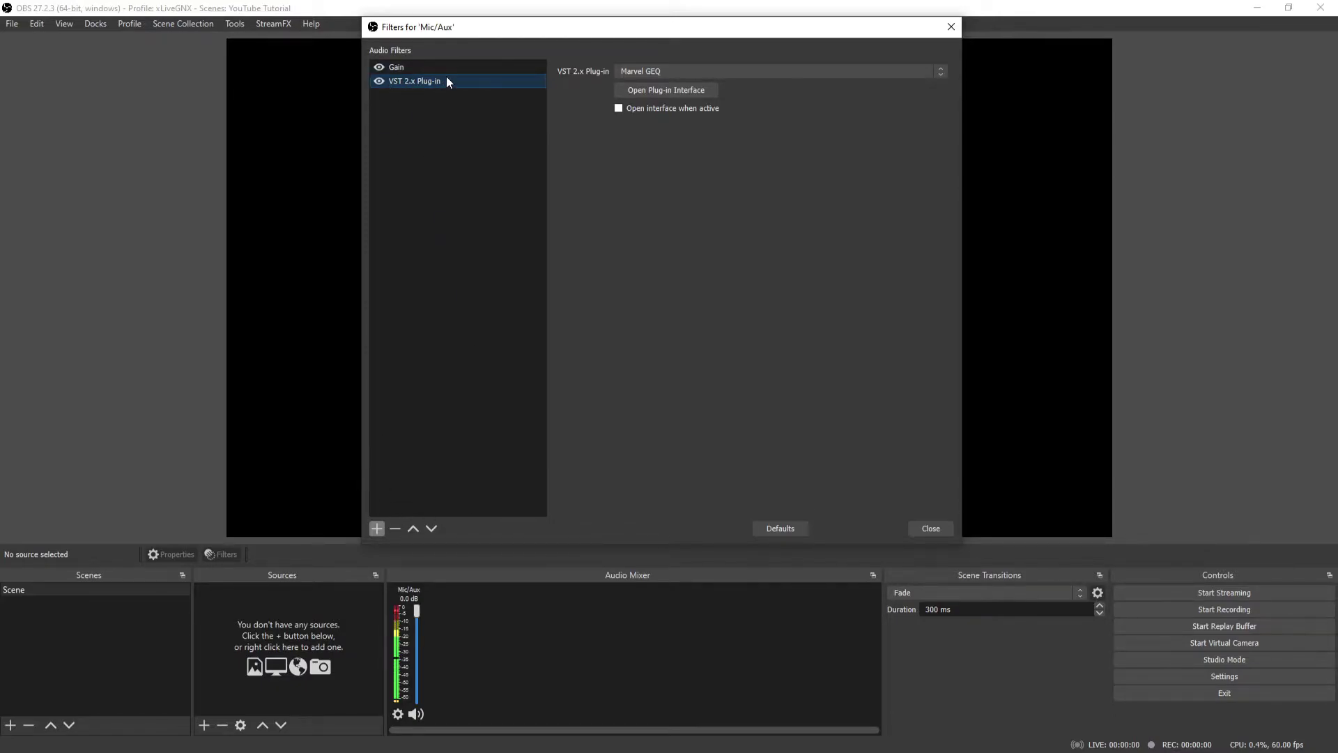
- Back in OBS, select Marvel GEQ for the VST 2.x Plug-in filter and open the plug-in's interface
click(776, 71)
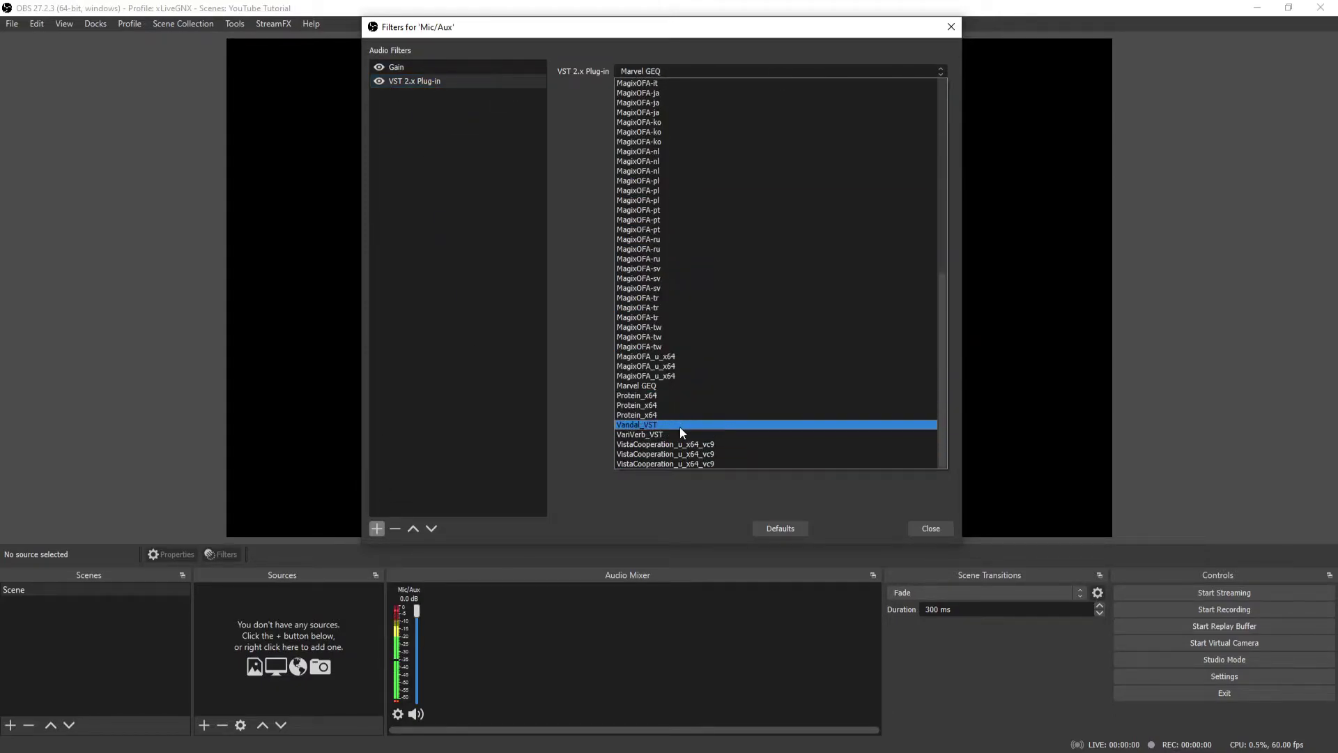
click(668, 388)
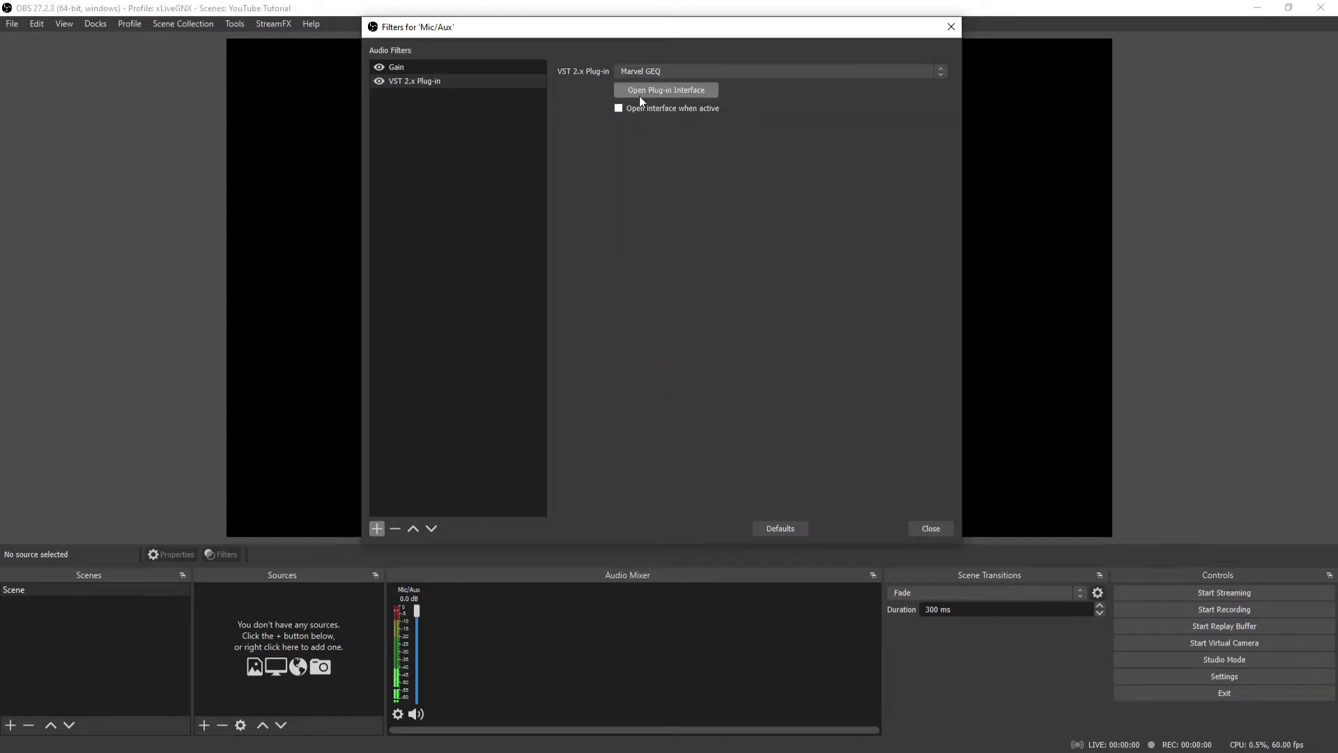
click(671, 93)
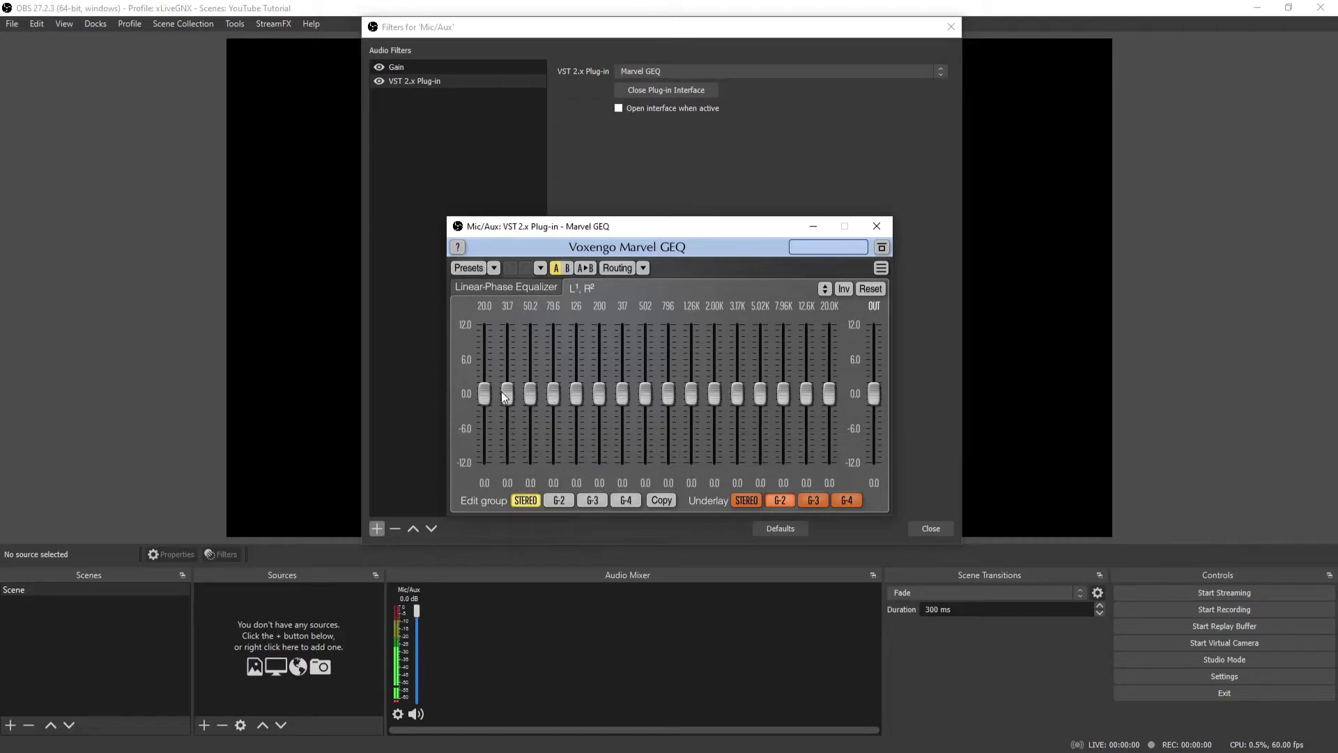
- Shape a V-curve in the equalizer, boosting 20 Hz about 6.8 dB and 20 kHz about 6.6 dB, tapering to 0 at 502 and 796 Hz
mouse_move(482, 392)
mouse_down()
mouse_move(483, 354)
mouse_move(507, 392)
mouse_move(507, 363)
mouse_move(530, 390)
mouse_move(530, 370)
mouse_up()
mouse_move(553, 394)
mouse_down()
mouse_move(553, 376)
mouse_move(599, 385)
mouse_up()
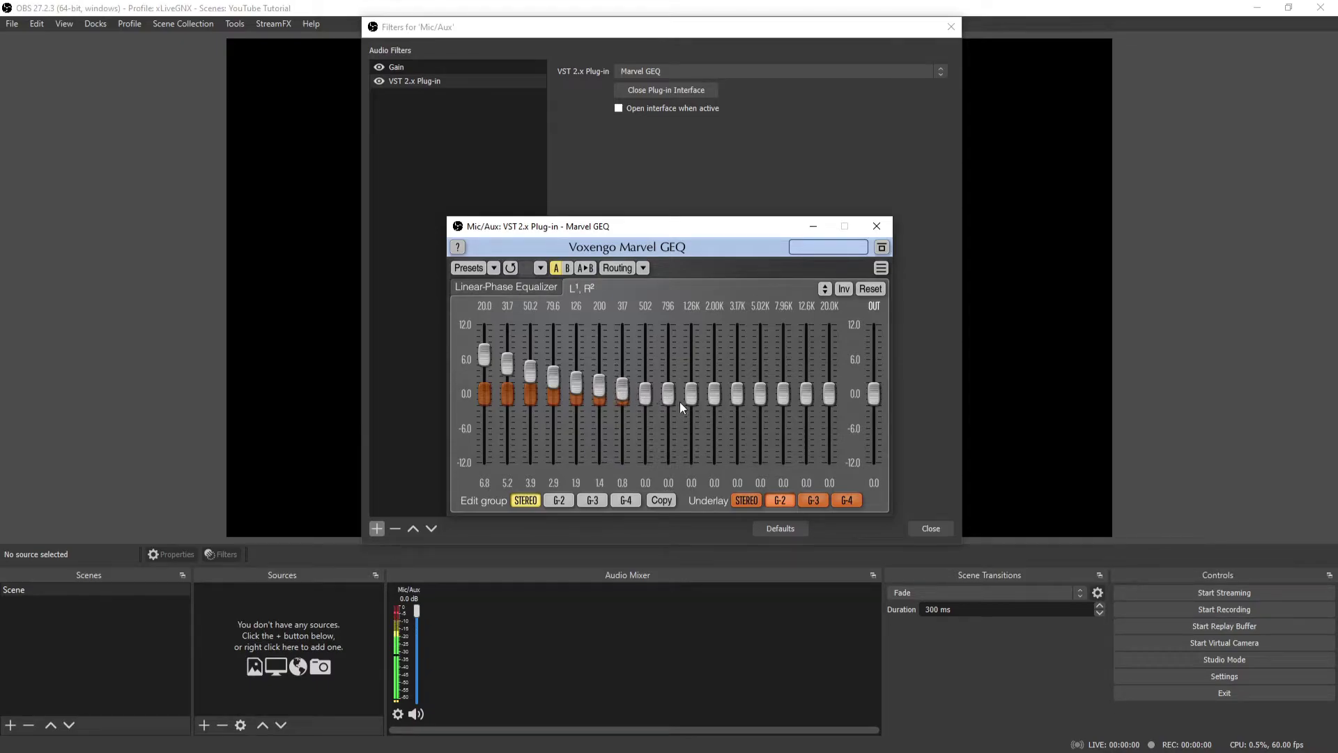
mouse_move(828, 394)
mouse_down()
mouse_move(829, 355)
mouse_move(806, 382)
mouse_move(805, 363)
mouse_move(783, 372)
mouse_up()
mouse_move(759, 394)
mouse_down()
mouse_move(759, 378)
mouse_move(714, 386)
mouse_up()
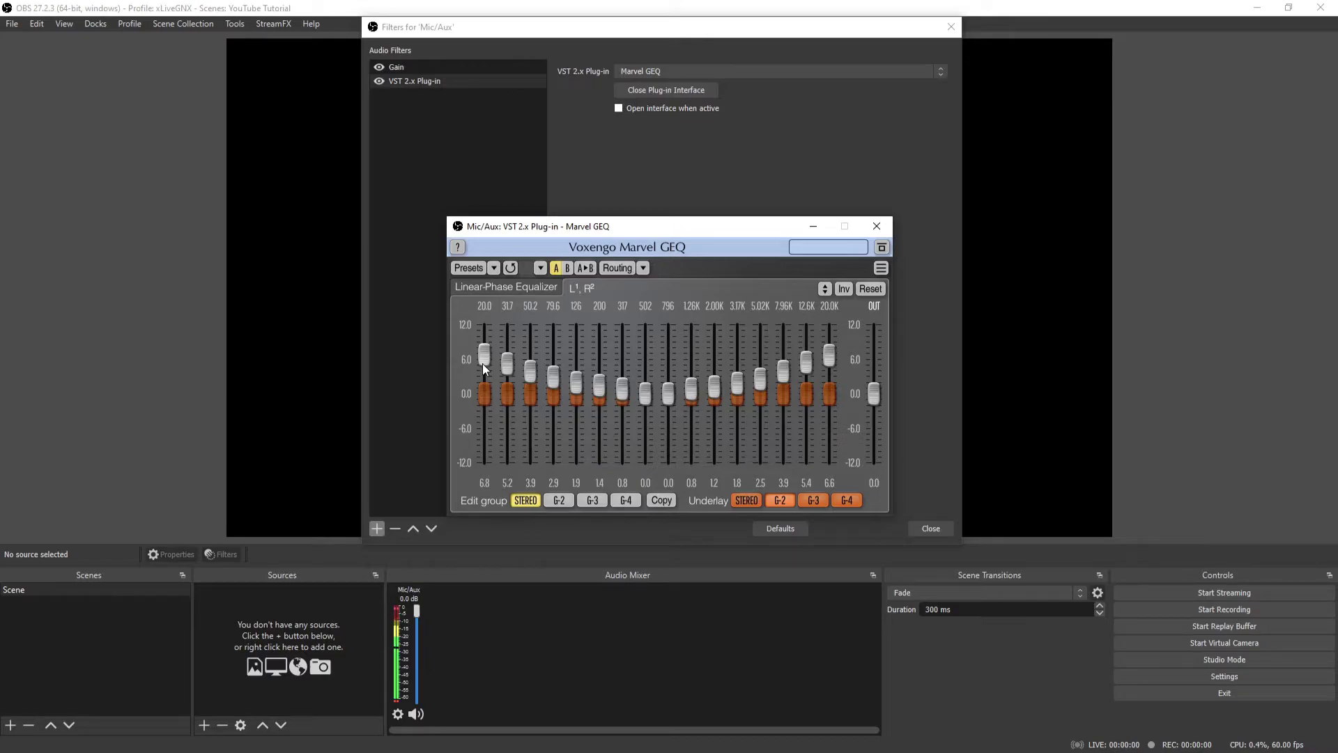
- Raise the 20, 31.7 and 50.2 Hz bands to about 8.4, 6.2 and 5.2 dB, and close the equalizer
drag(486, 362, 528, 362)
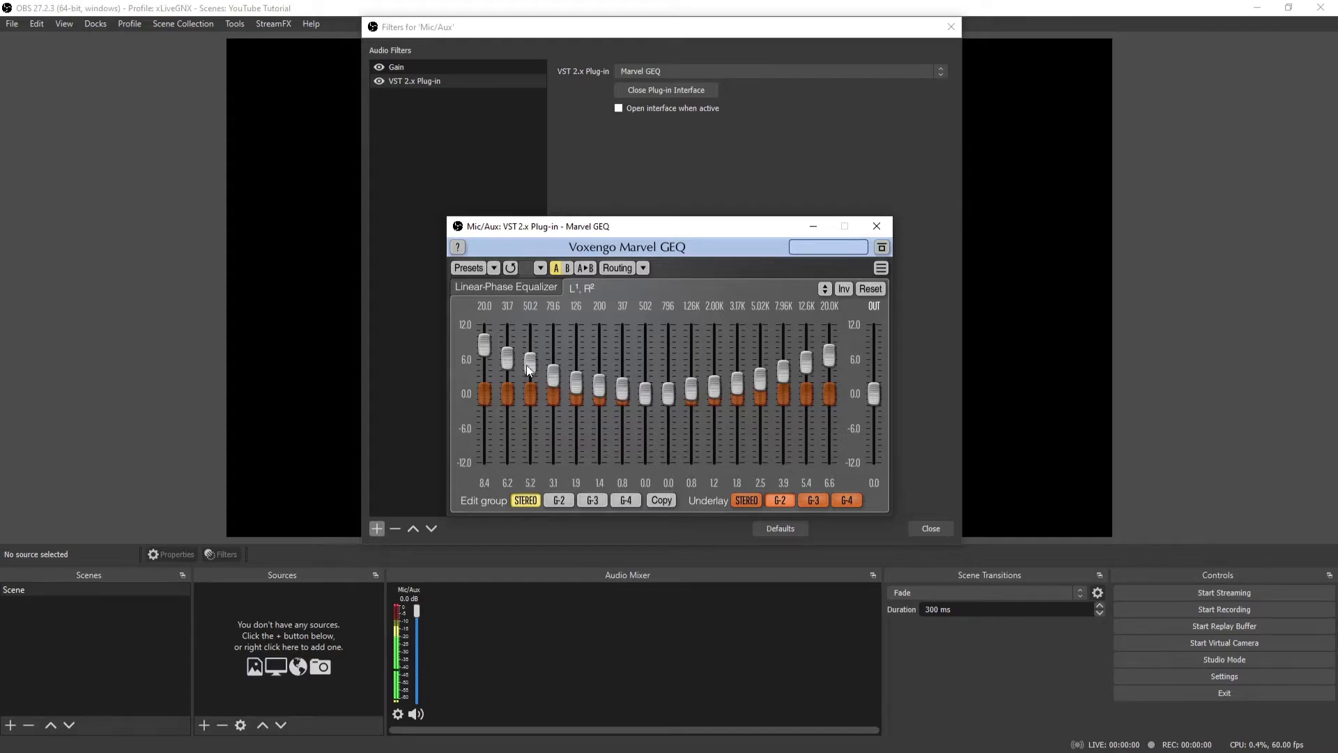
drag(526, 362, 525, 365)
click(877, 227)
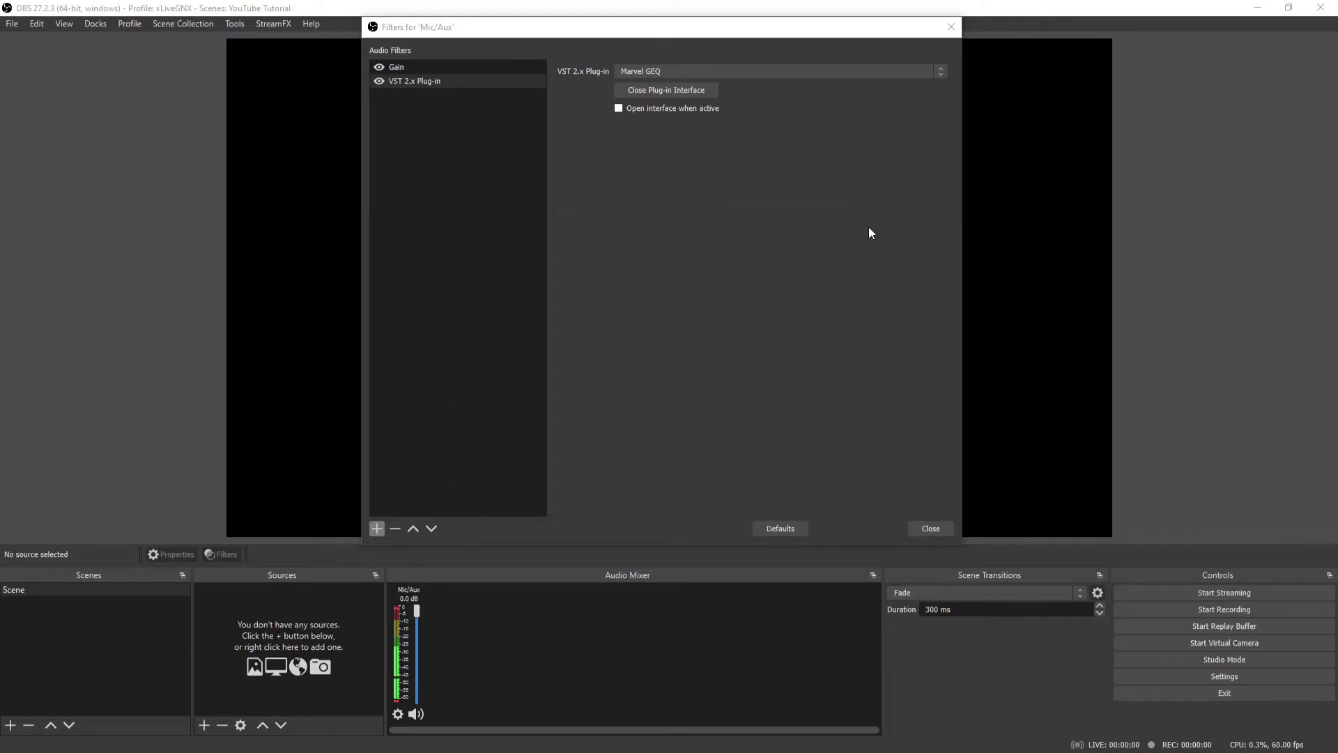
- Add a Compressor filter to the Mic/Aux source under its default name
click(378, 529)
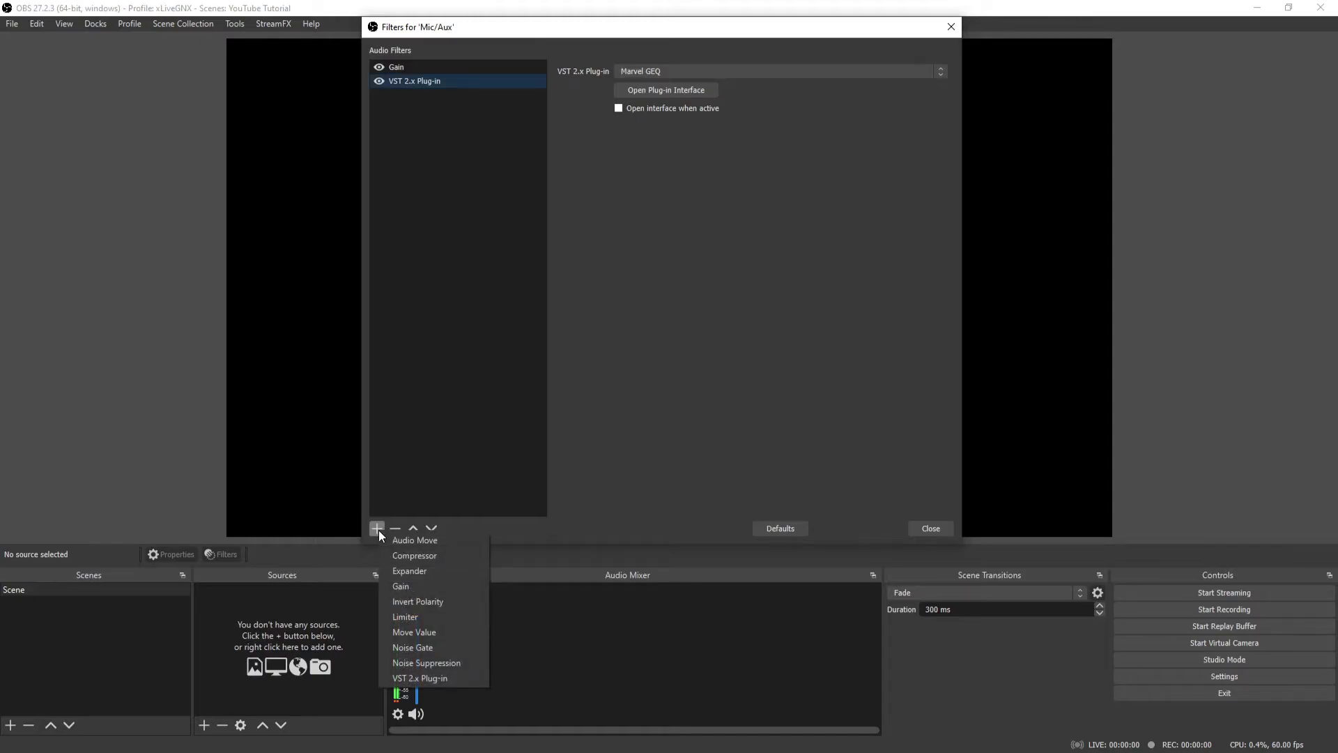
click(425, 555)
click(634, 310)
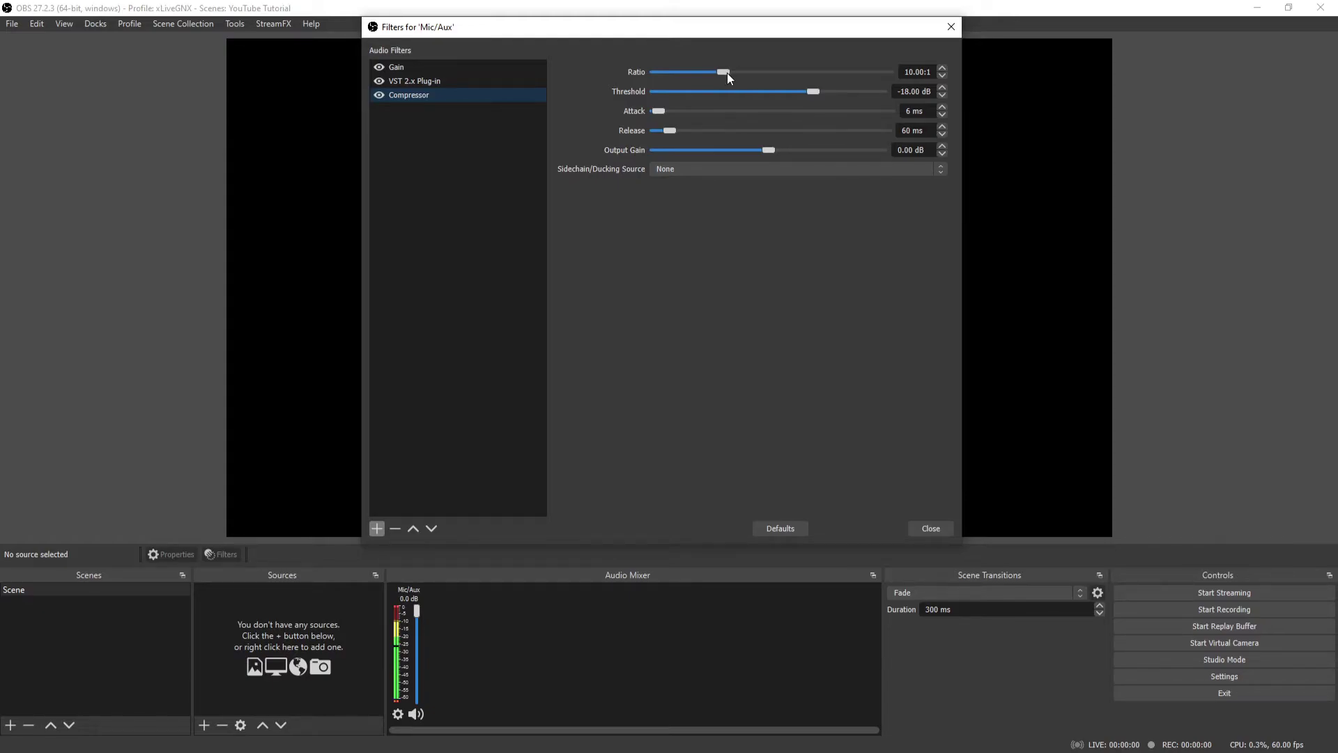
- Set the Compressor to a 4.00:1 ratio, 2 ms attack, 100 ms release and 4.50 dB output gain
drag(725, 72, 681, 82)
drag(677, 132, 684, 136)
drag(764, 152, 755, 153)
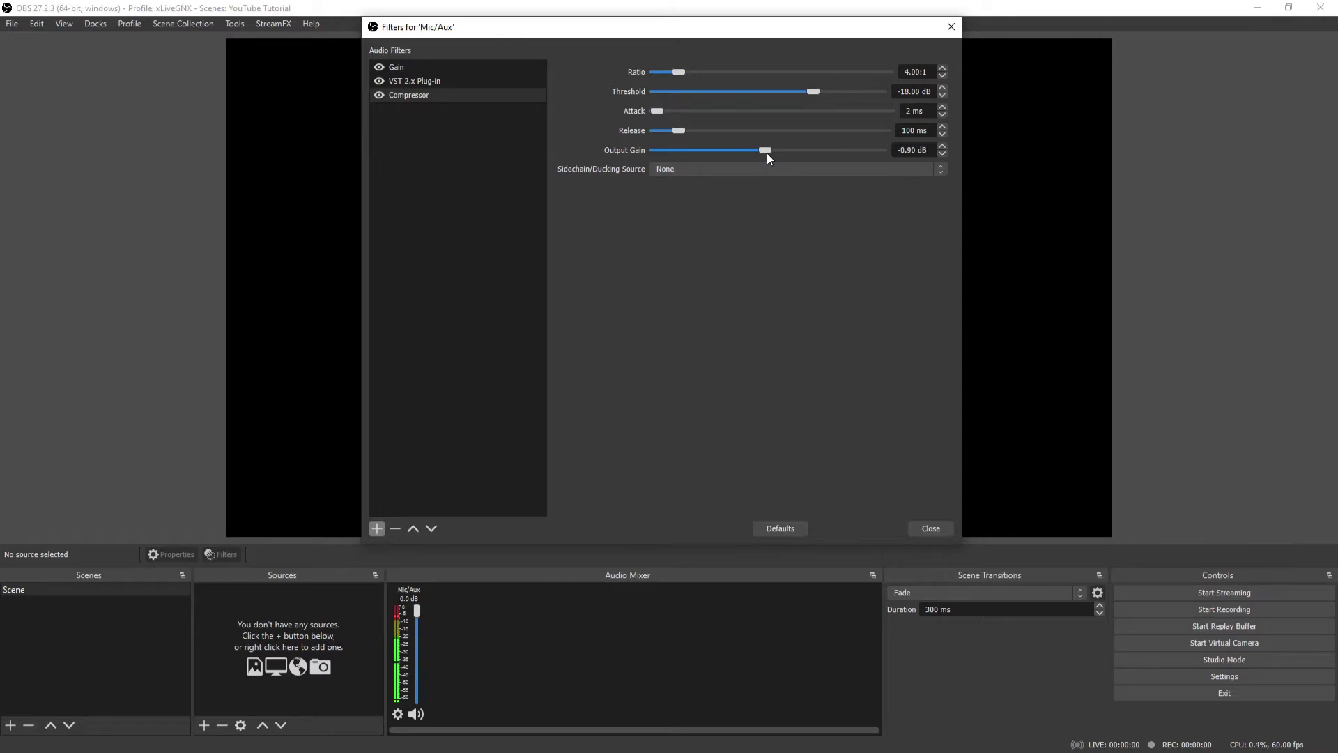
drag(768, 154, 785, 158)
- Test the Compressor's threshold at 0 dB and -23 dB, and settle on -32.30 dB
drag(817, 90, 914, 98)
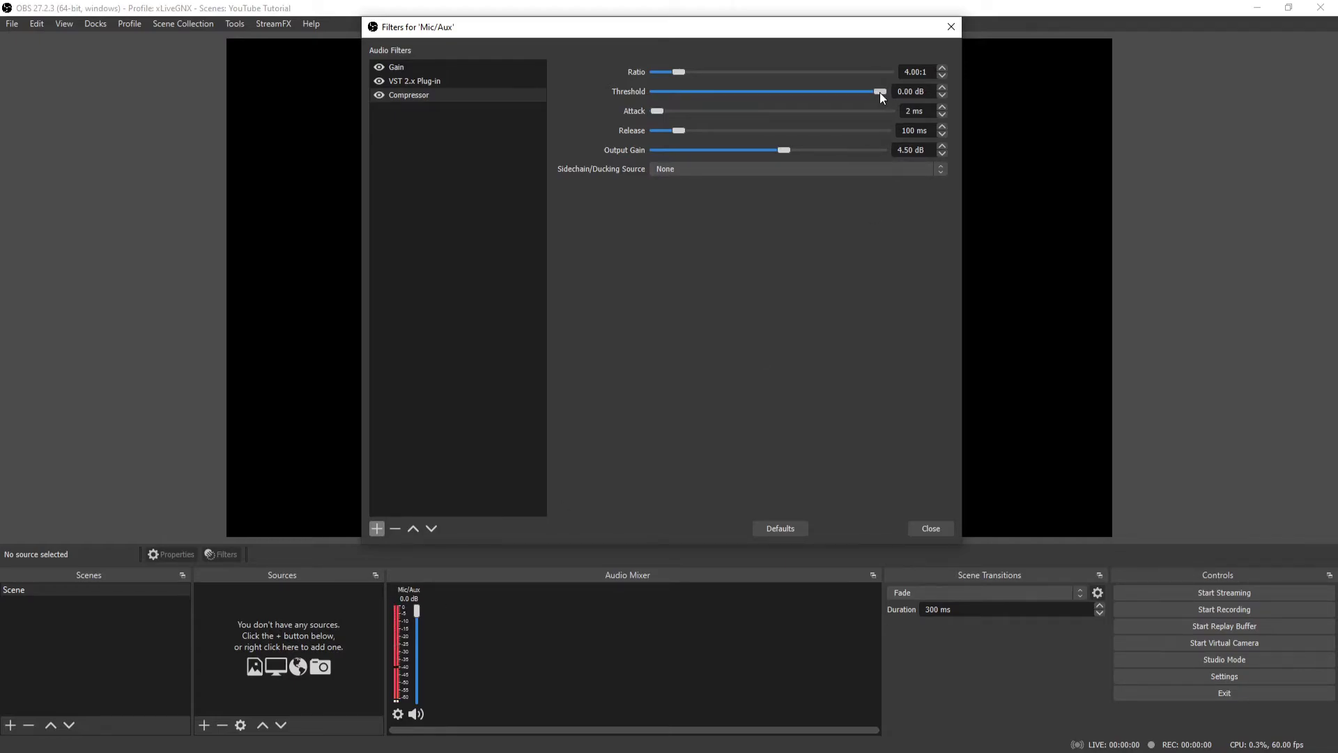
drag(881, 92, 795, 92)
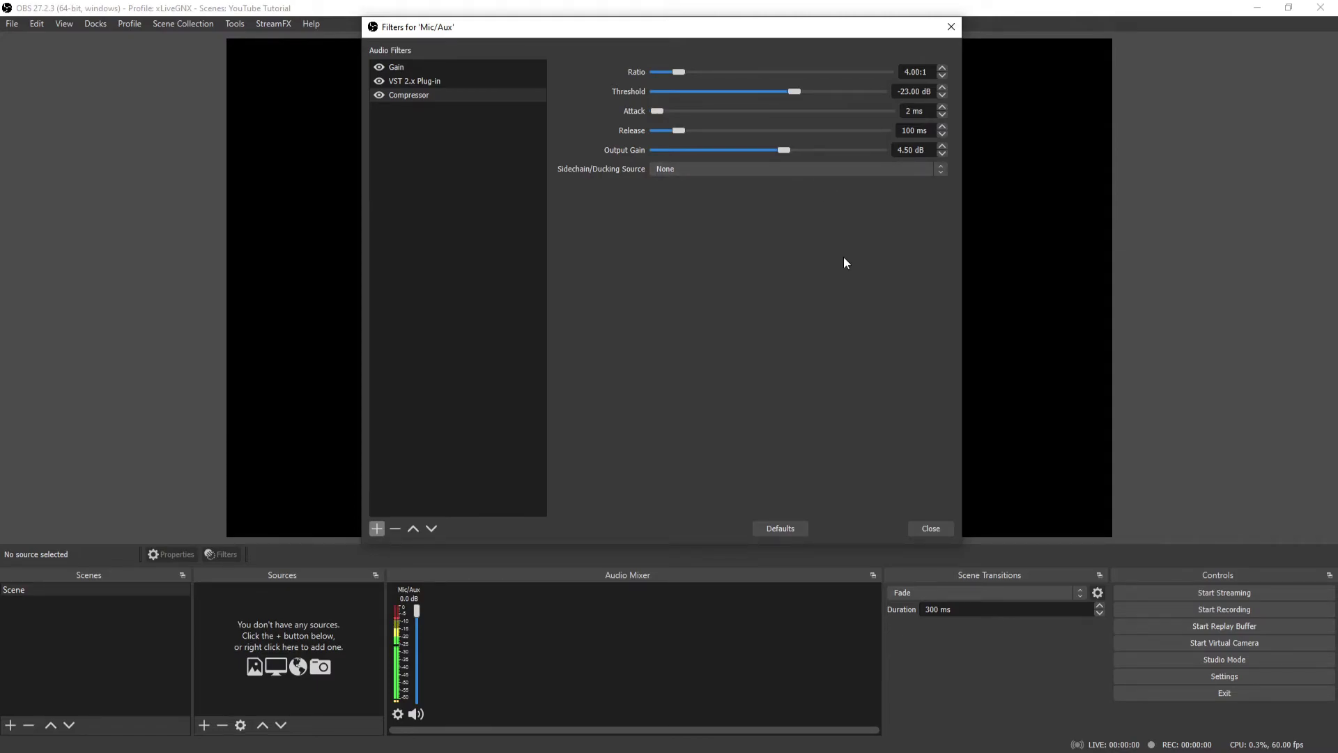
drag(794, 91, 760, 91)
- Add an Expander filter to Mic/Aux with a 4.00:1 ratio, -21.00 dB threshold, 2 ms attack and 100 ms release
click(374, 529)
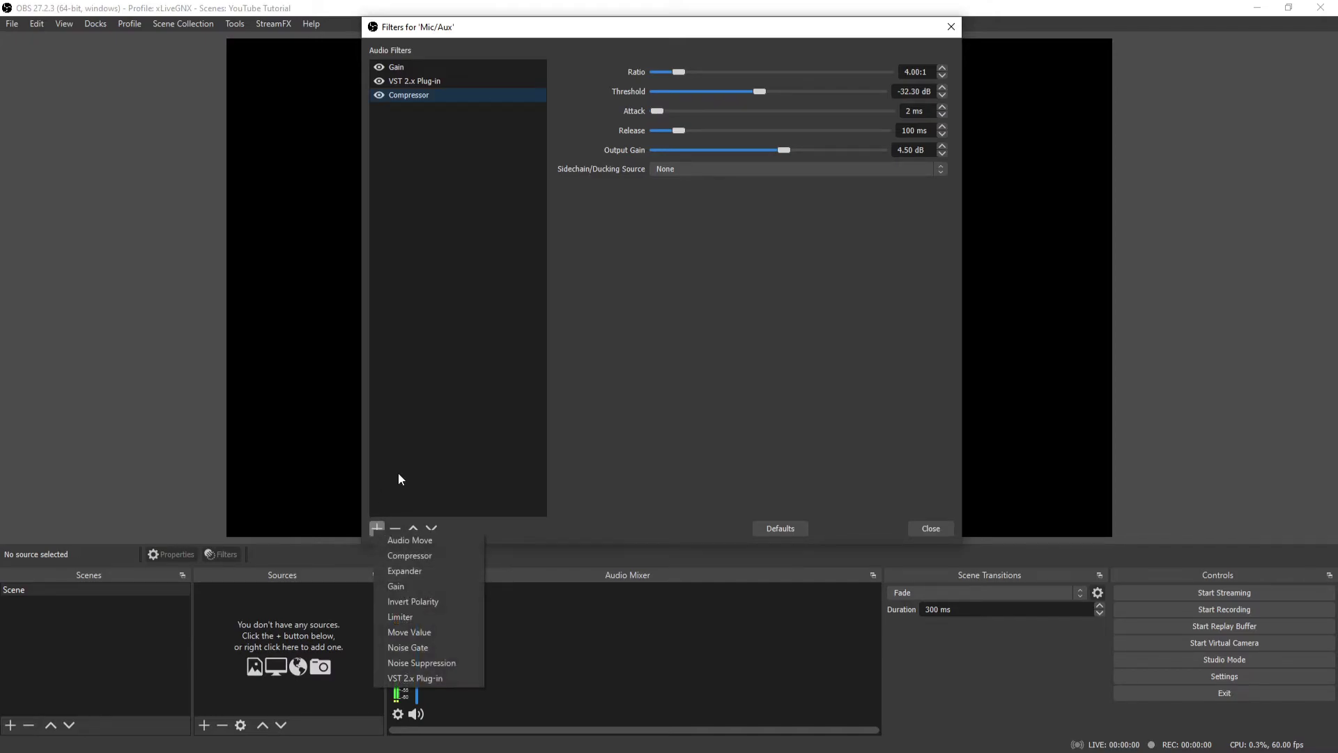
click(436, 567)
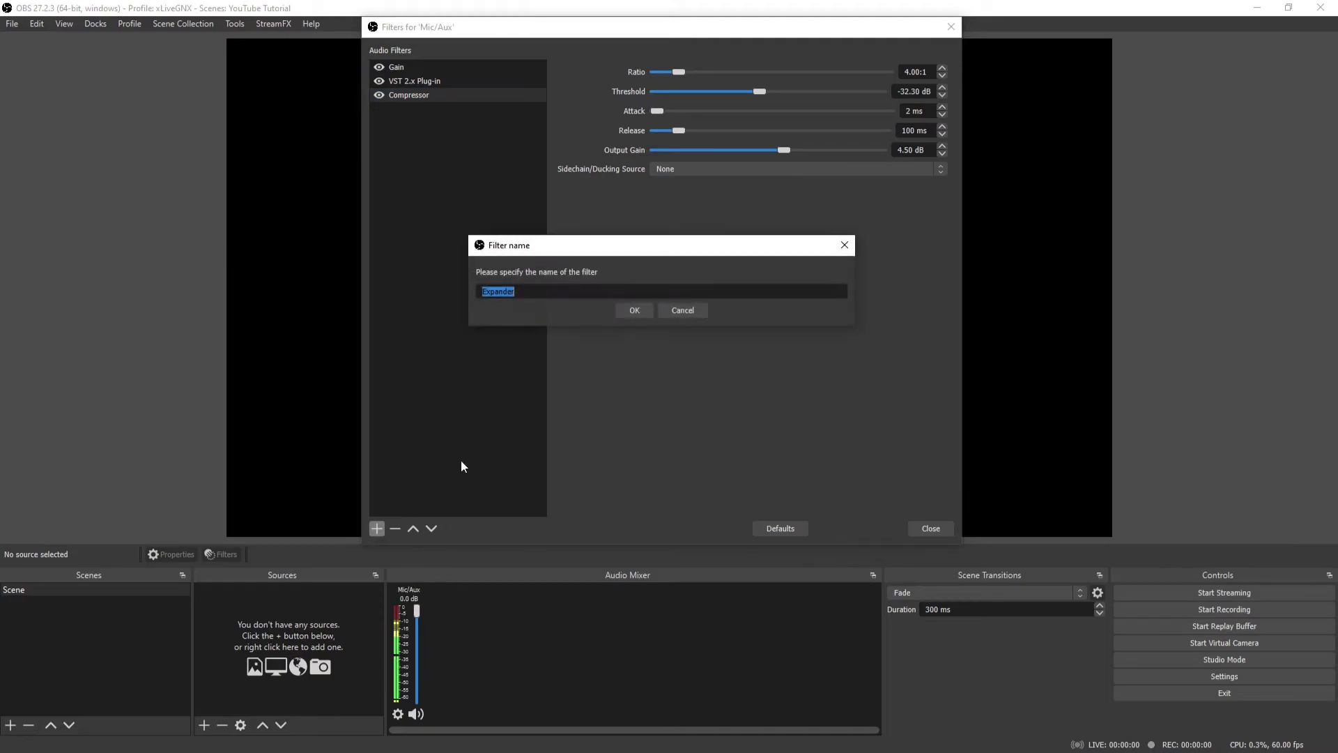
click(622, 311)
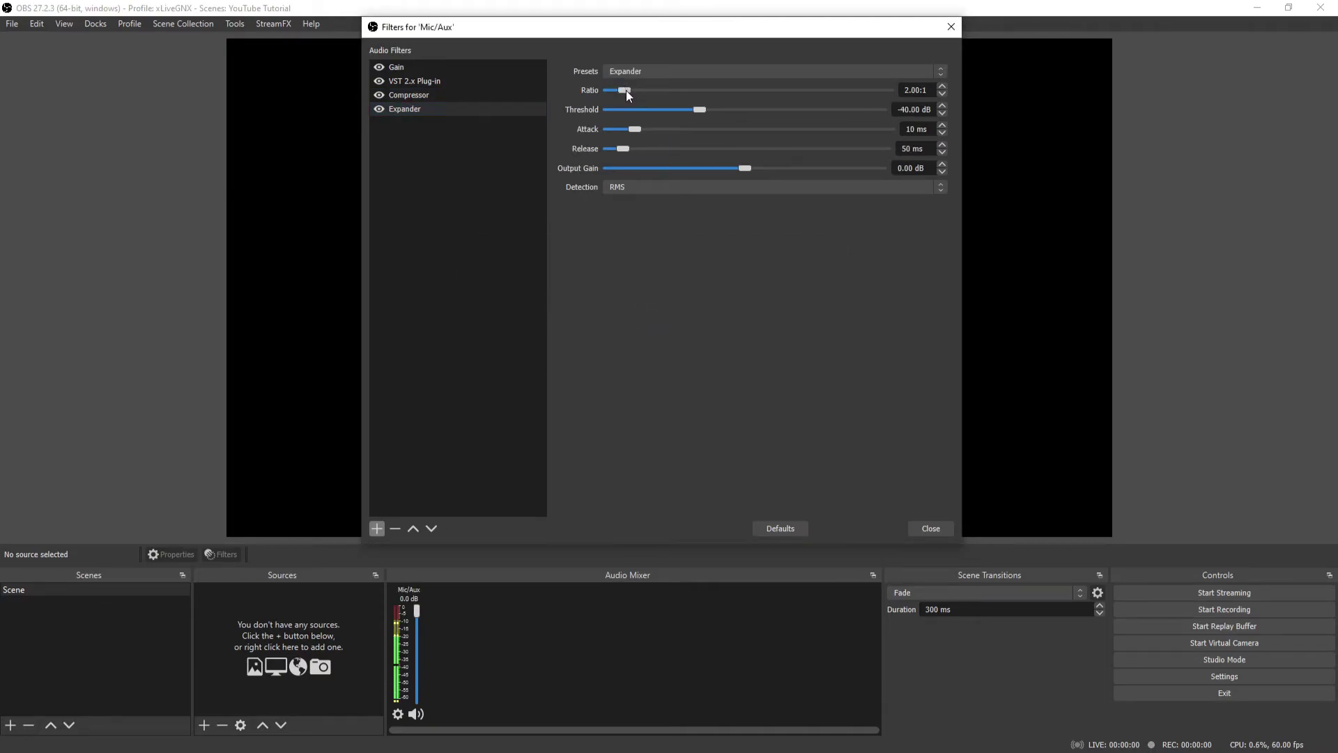
drag(629, 90, 642, 149)
drag(702, 109, 784, 114)
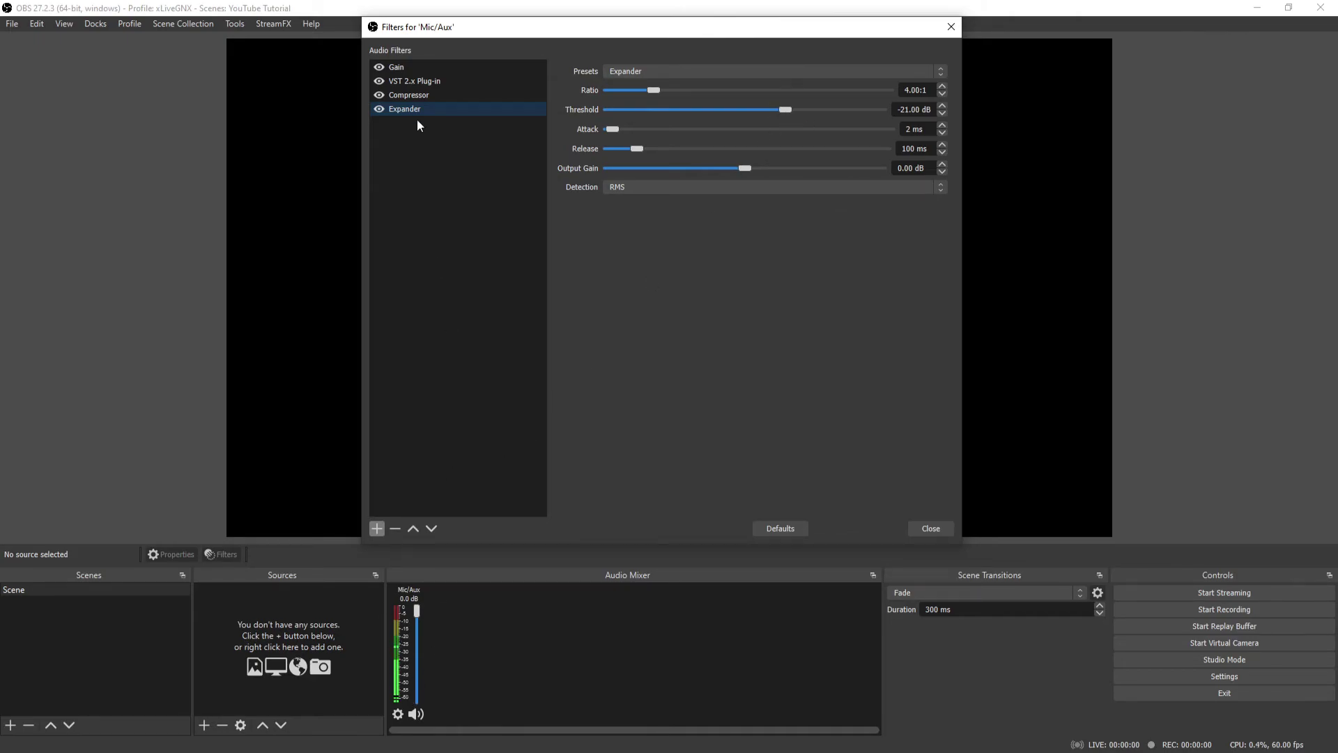
- Raise the Compressor's output gain slightly and return to the Expander filter
click(417, 95)
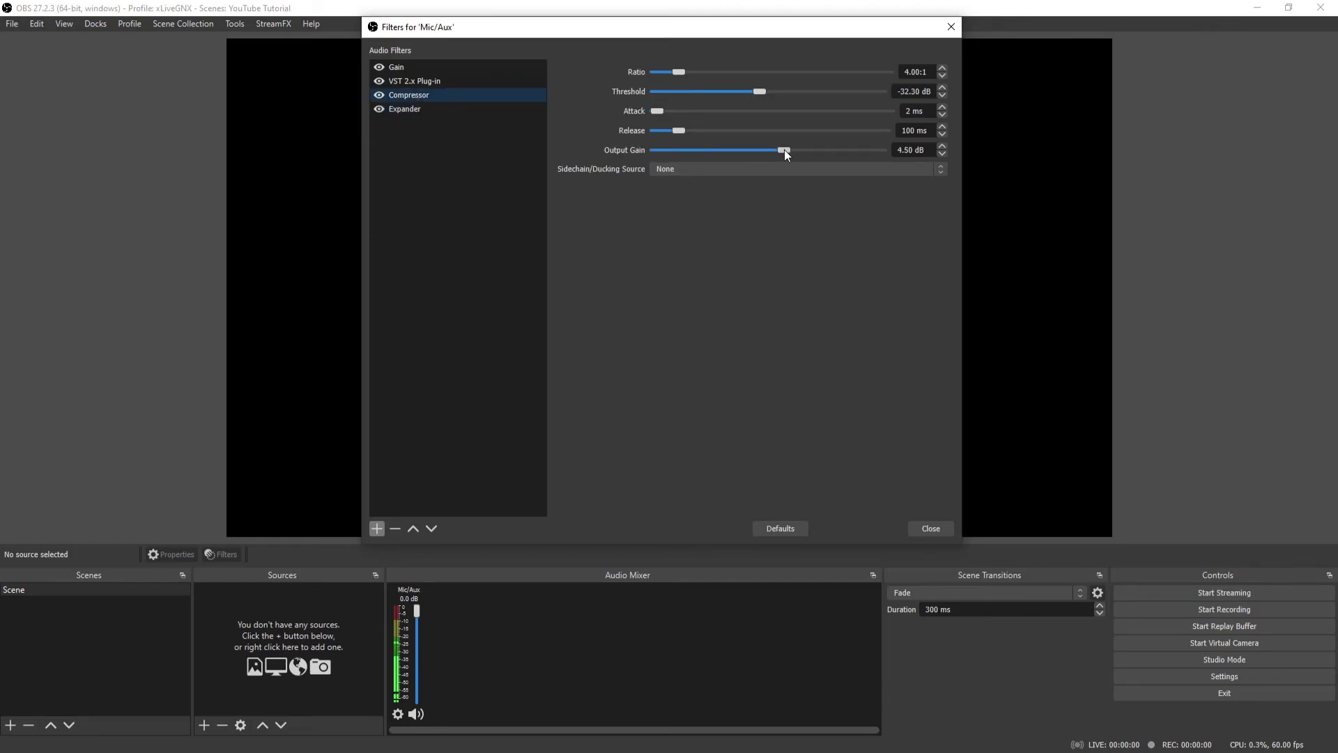
drag(785, 150, 806, 151)
click(404, 109)
- Add a Noise Suppression filter to the Mic/Aux source under its default name
click(376, 529)
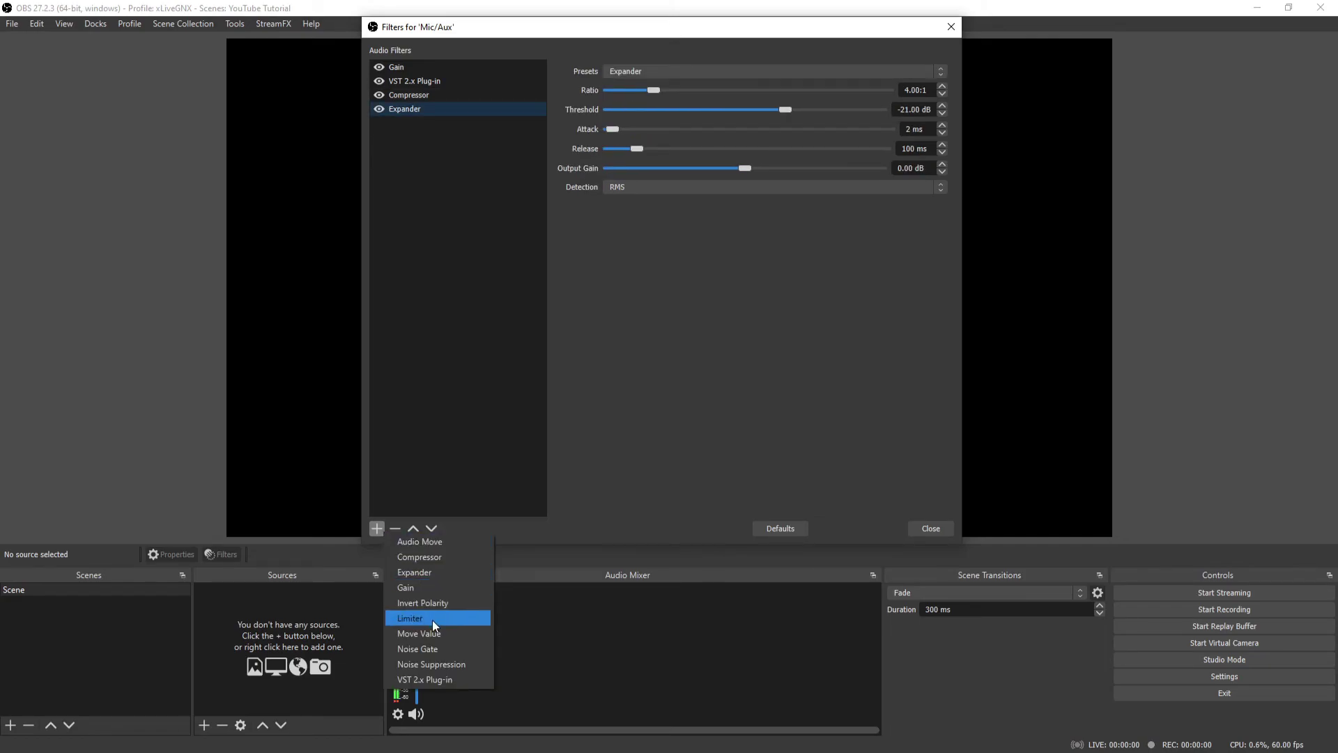
click(431, 664)
click(643, 310)
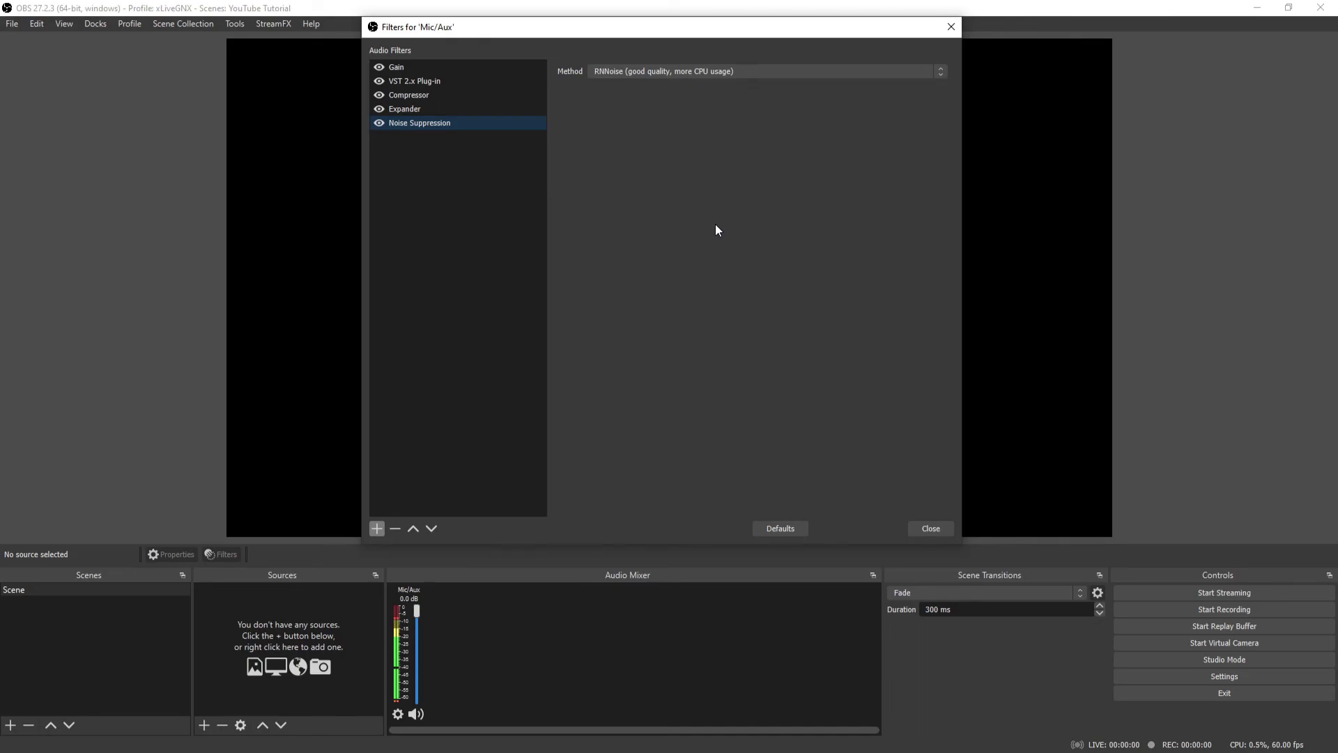
- Try the Speex noise suppression method and switch back to RNNoise (good quality, more CPU usage)
click(815, 71)
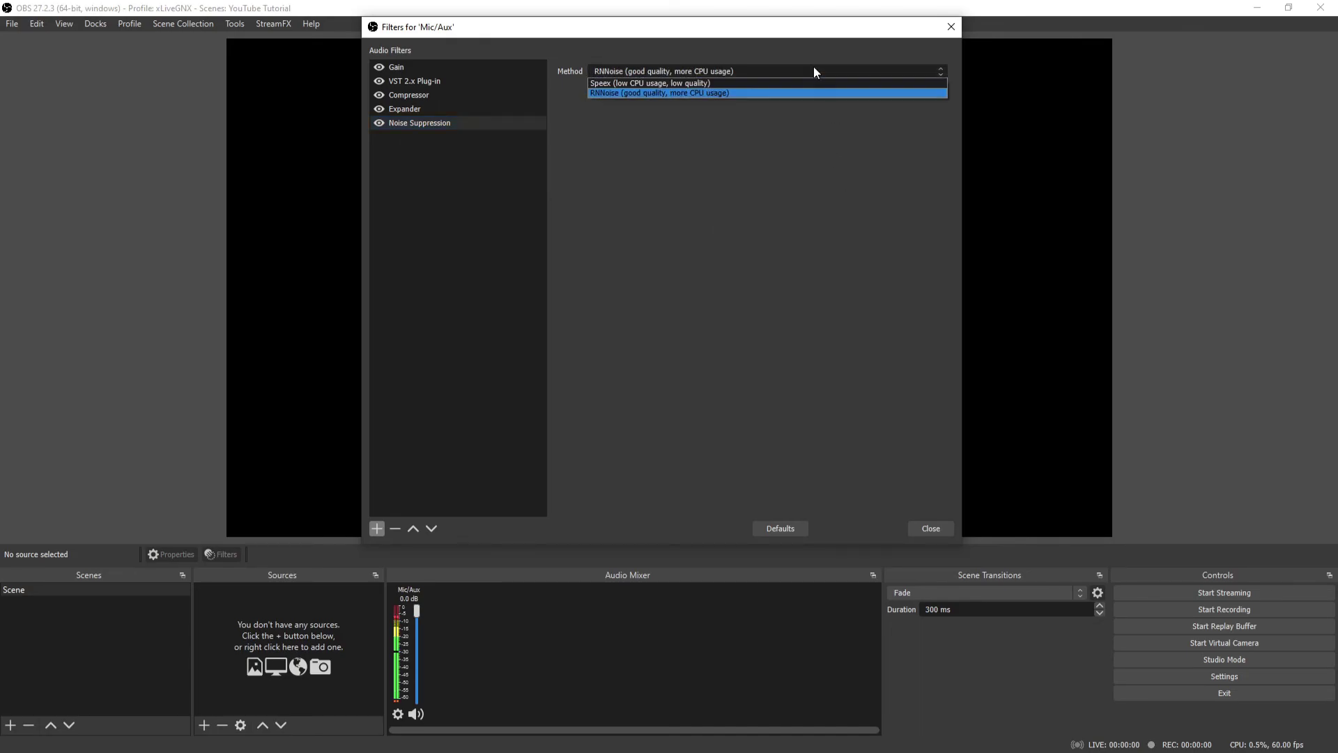
click(697, 83)
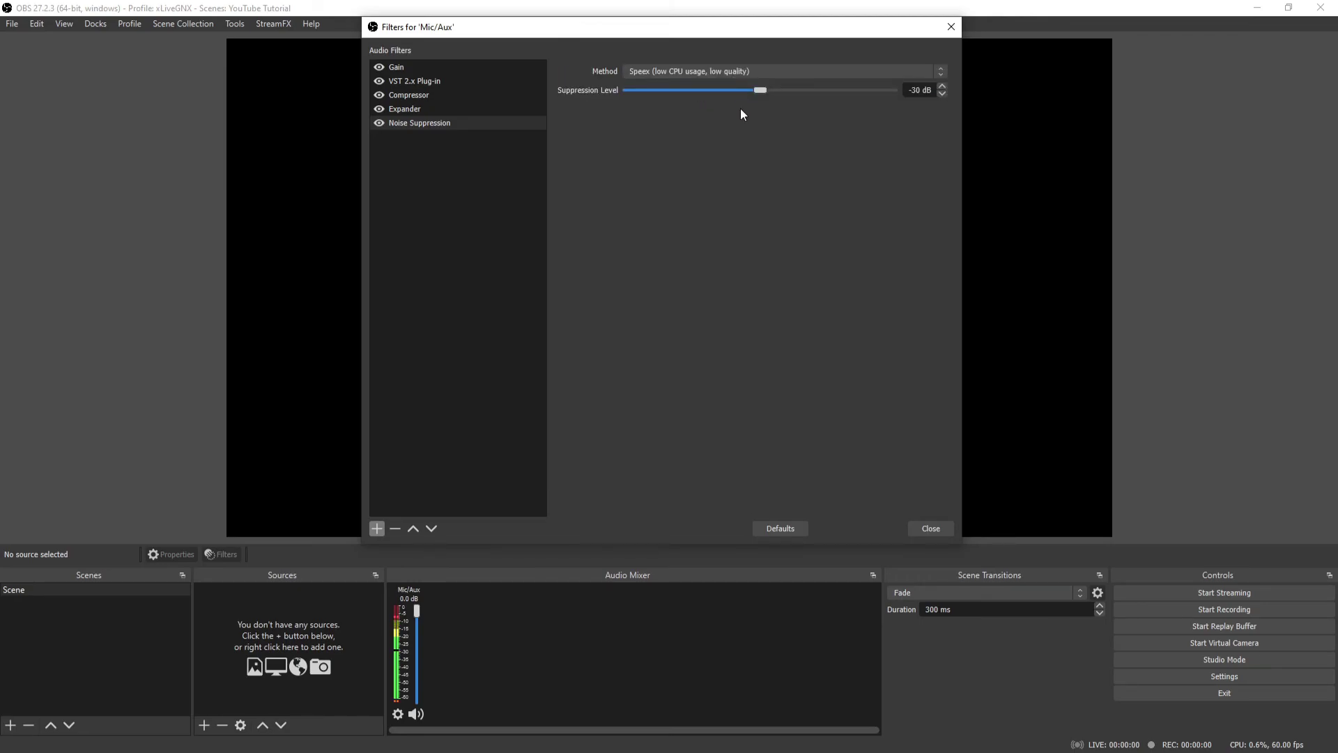
click(673, 70)
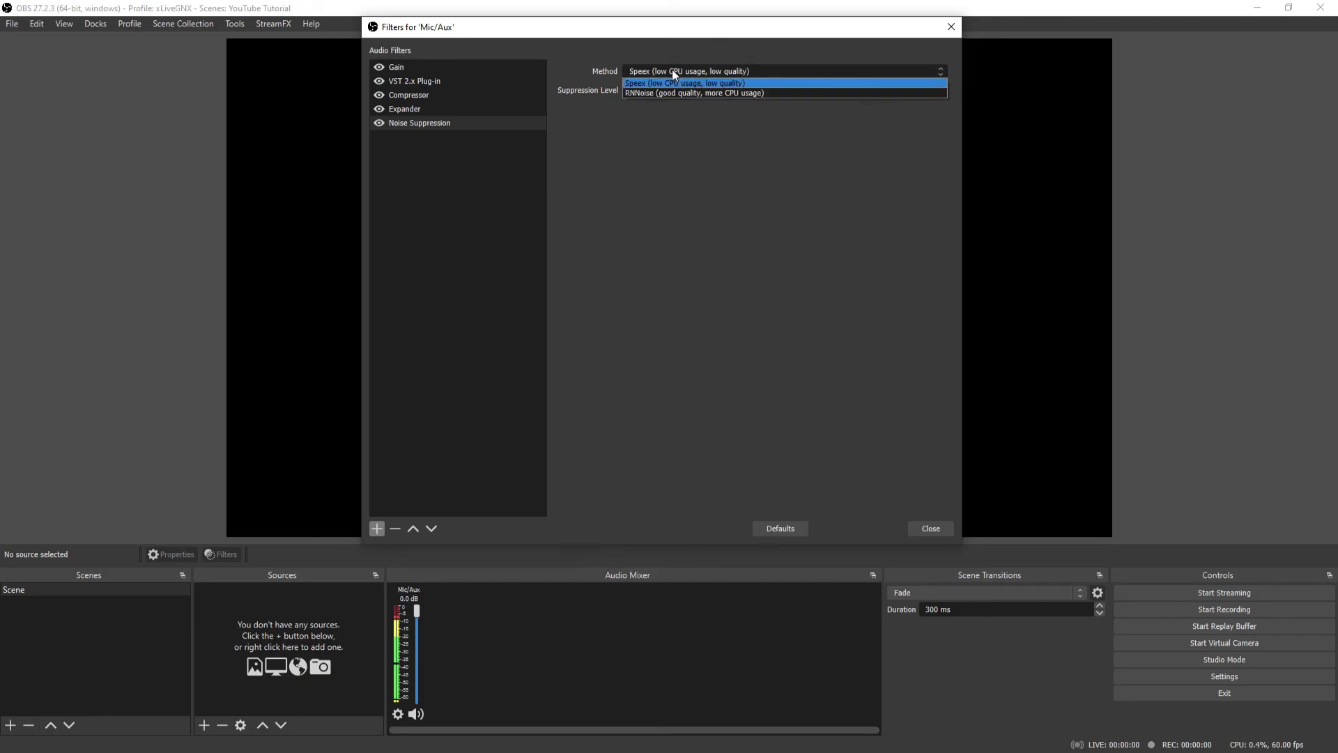
click(711, 90)
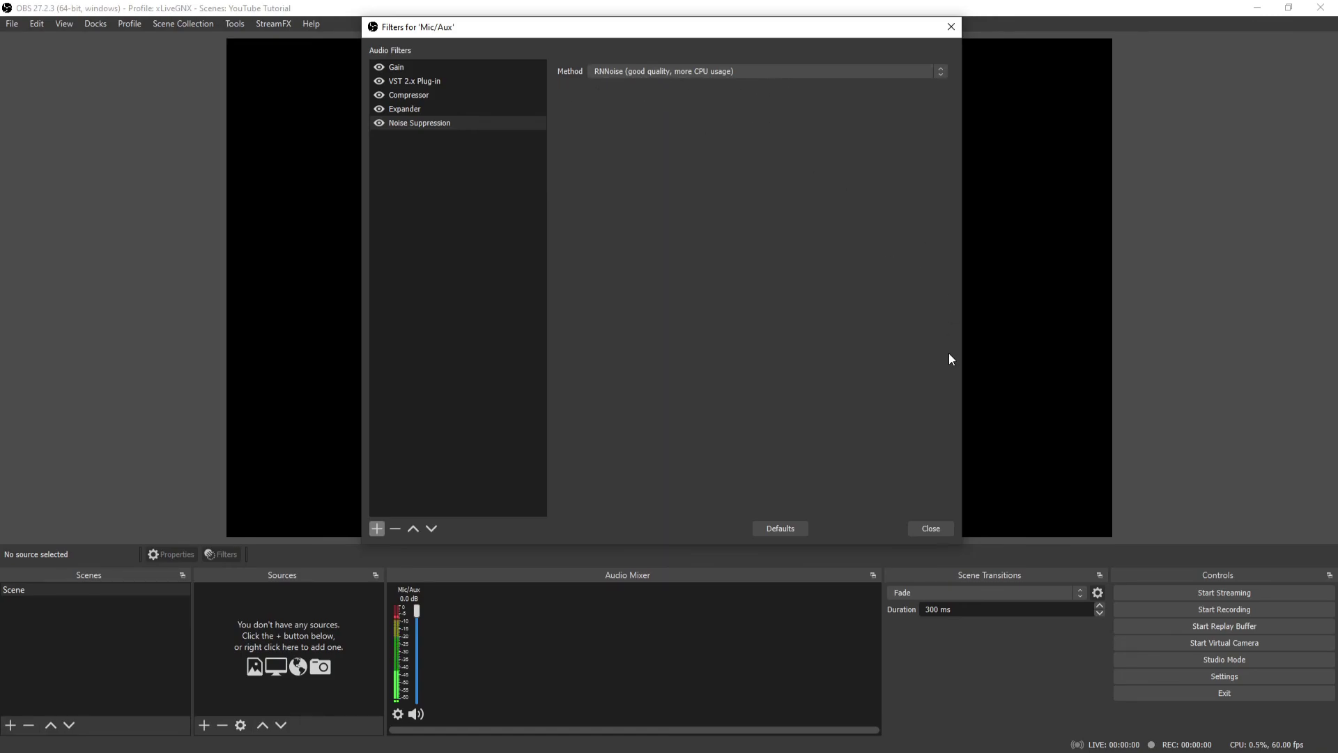
- Review the settings of each Mic/Aux filter in order, from Gain through Noise Suppression
click(429, 67)
click(442, 81)
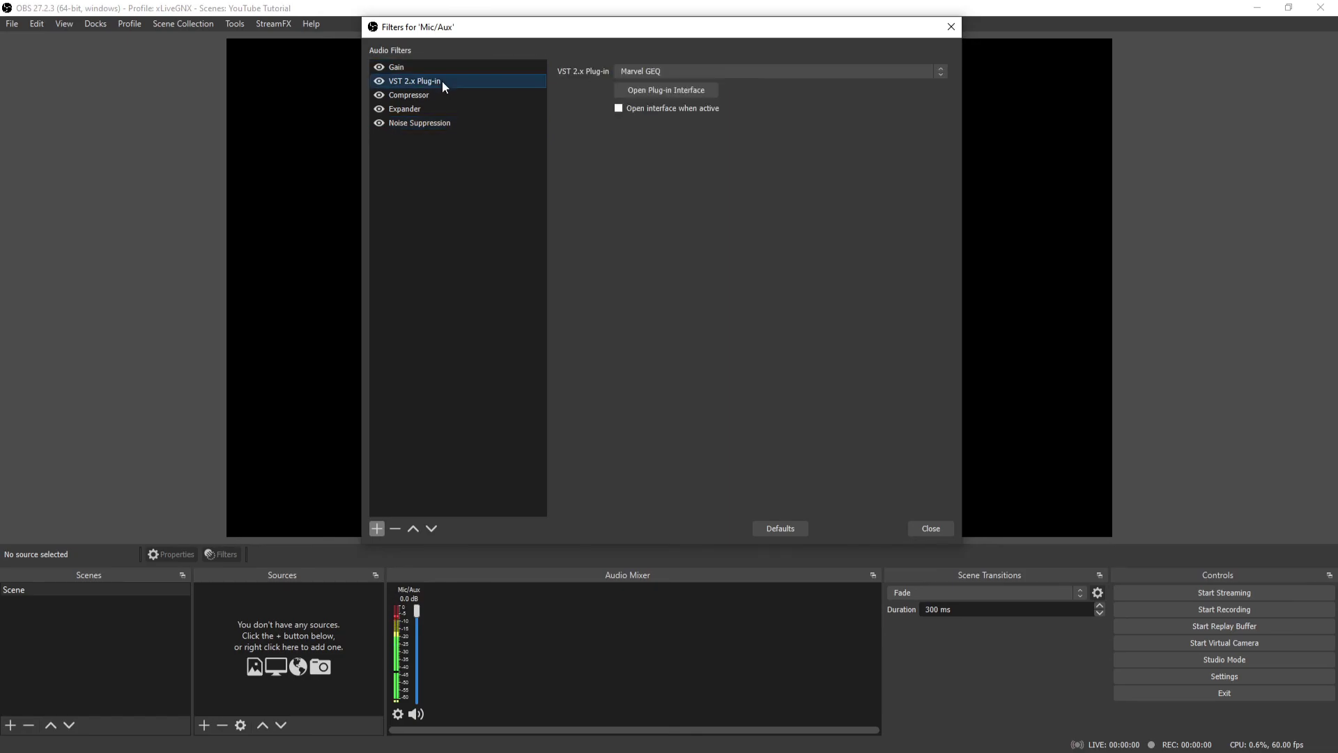
click(449, 94)
click(453, 110)
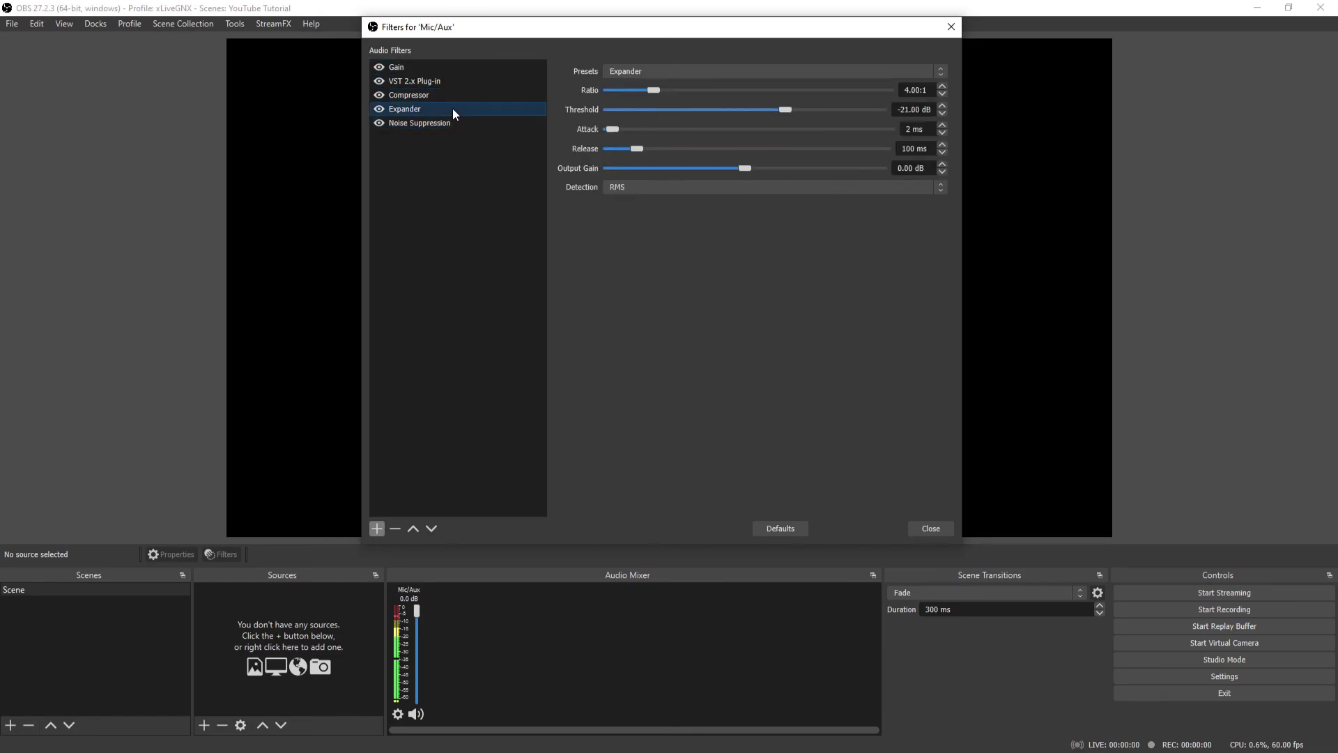
click(454, 124)
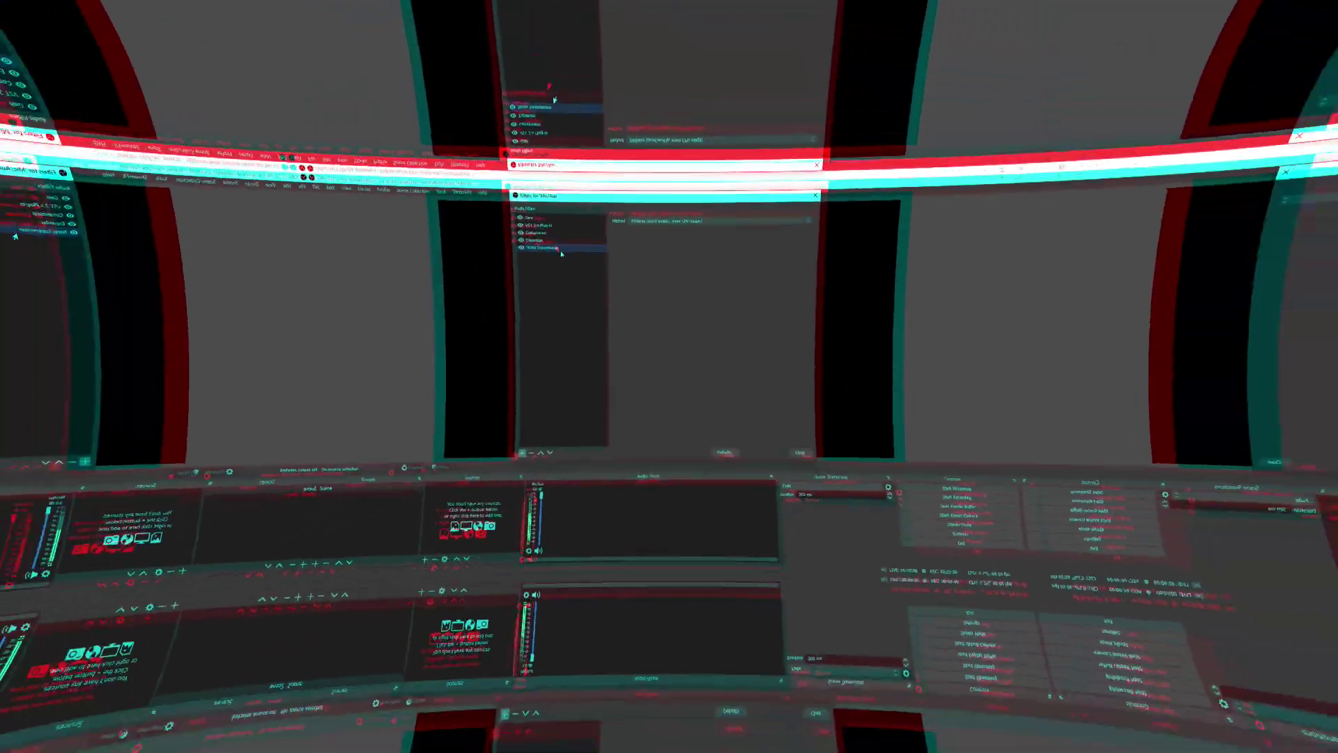